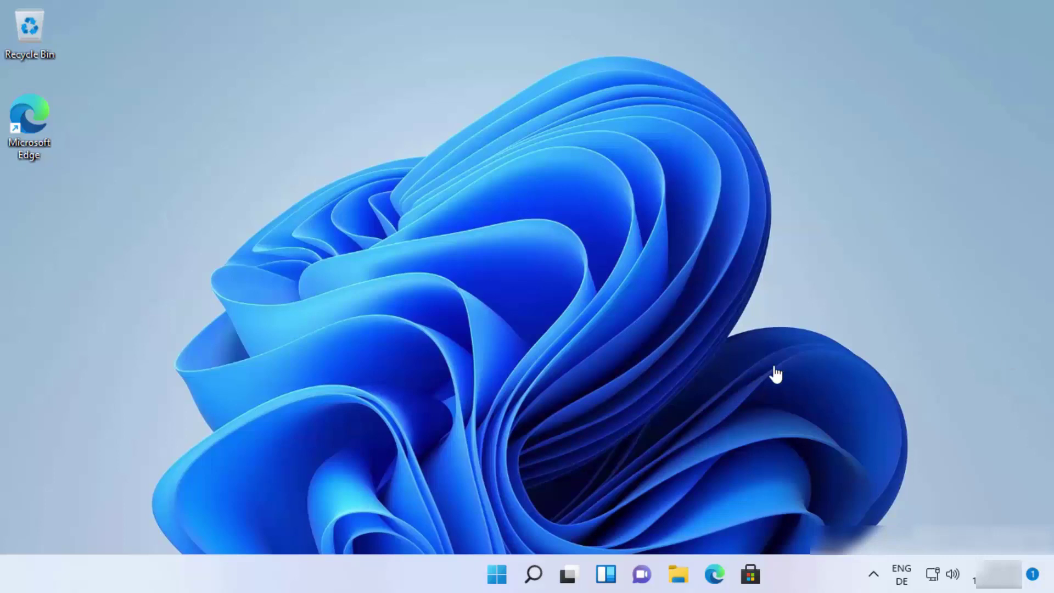
# Step: Search Windows for "partition" and open the Create and format hard disk partitions tool
pyautogui.click(536, 576)
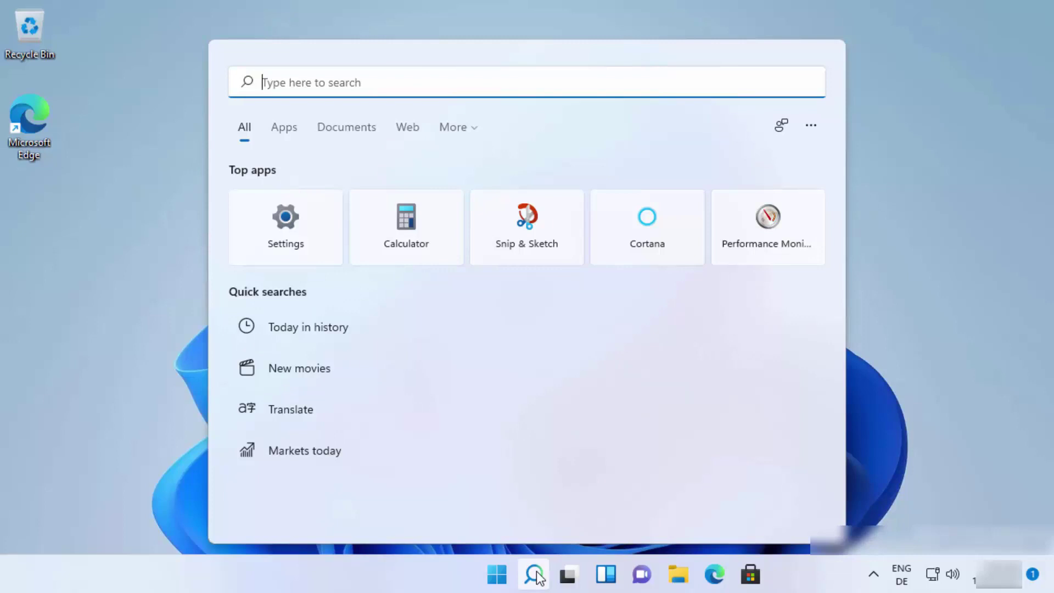
pyautogui.write('parti')
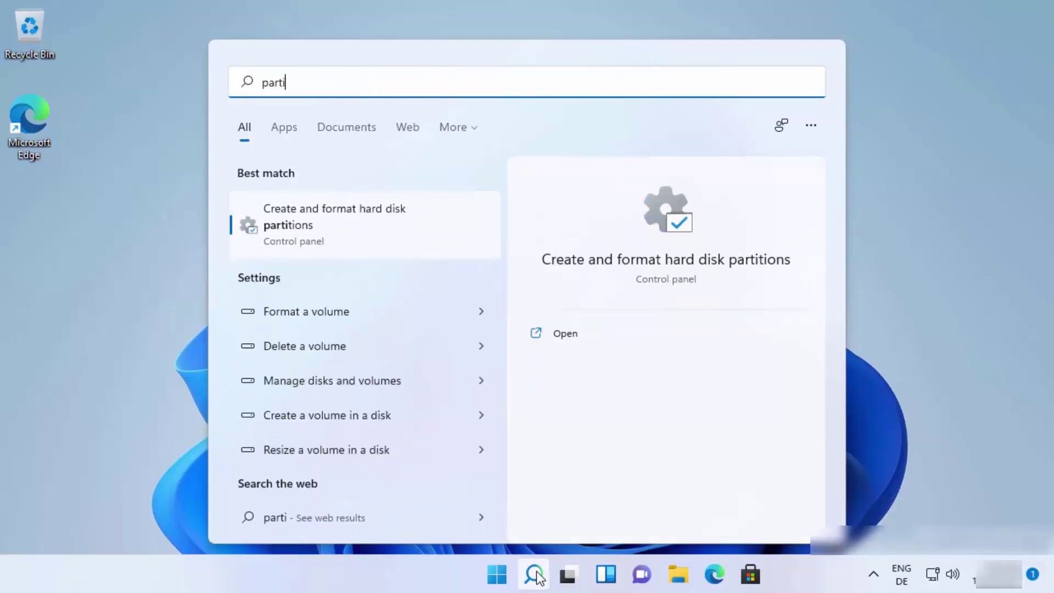
pyautogui.write('tion')
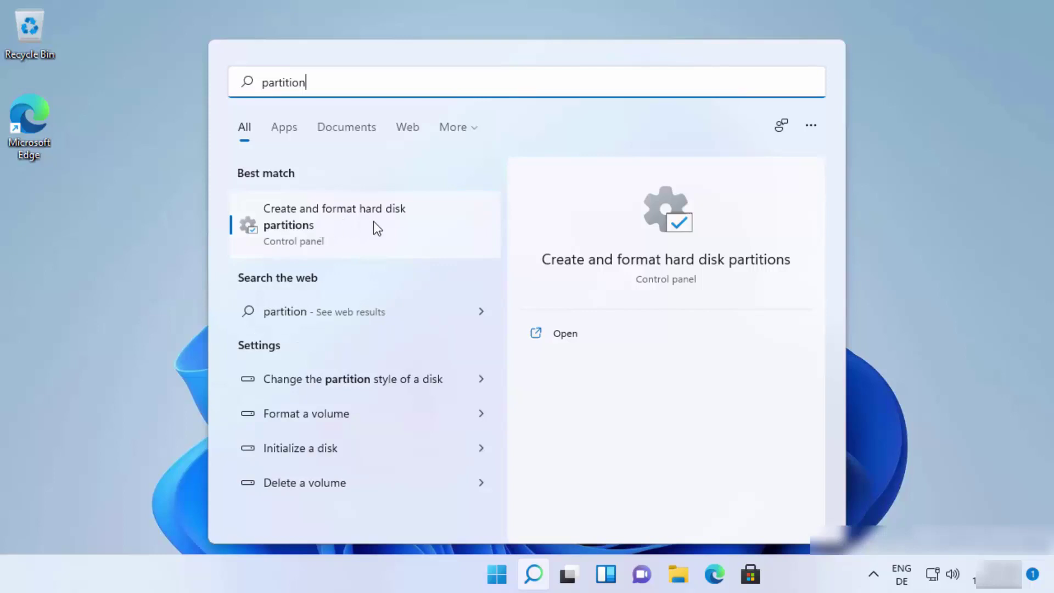
pyautogui.click(316, 230)
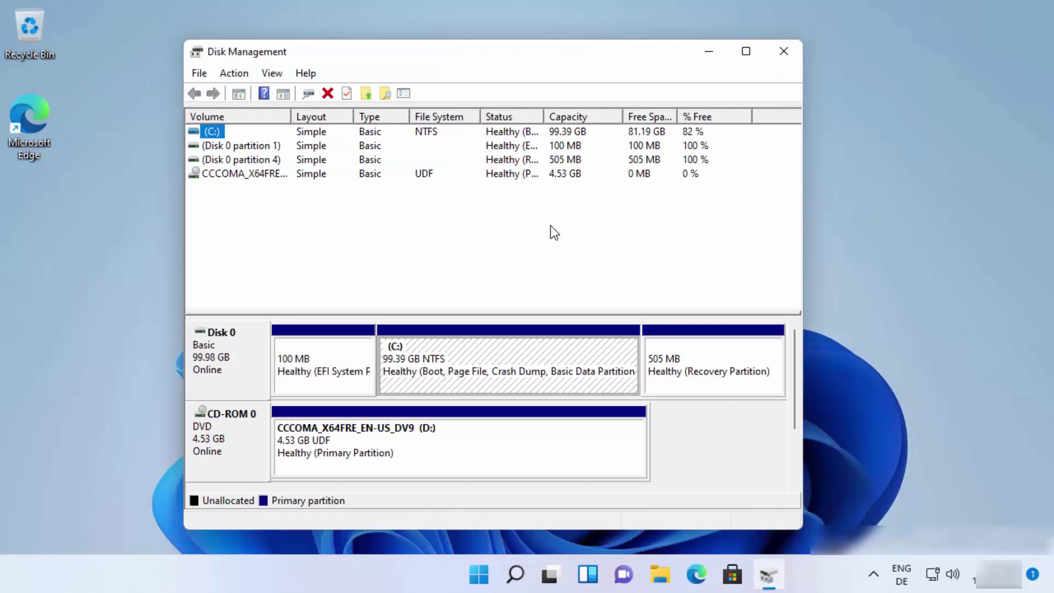
pyautogui.click(513, 575)
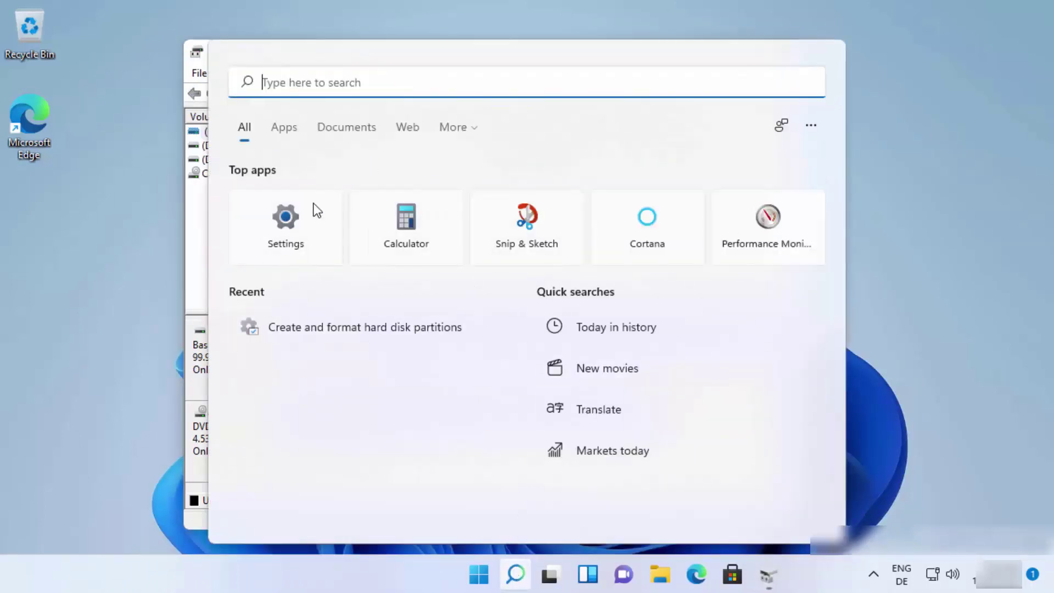
pyautogui.click(941, 380)
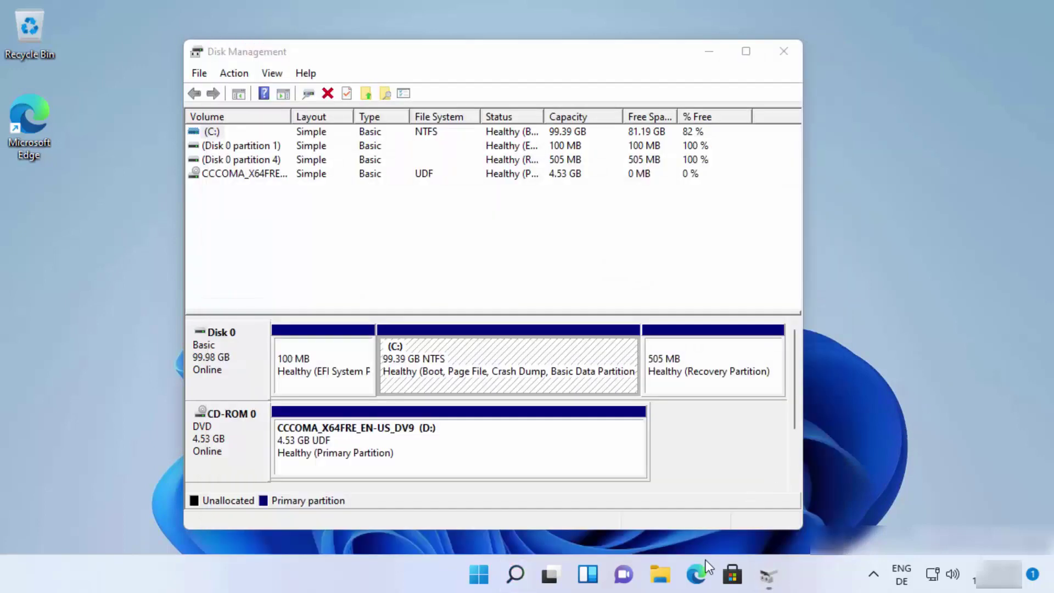
# Step: Open Computer Management for This PC from File Explorer and show its Disk Management section
pyautogui.click(660, 577)
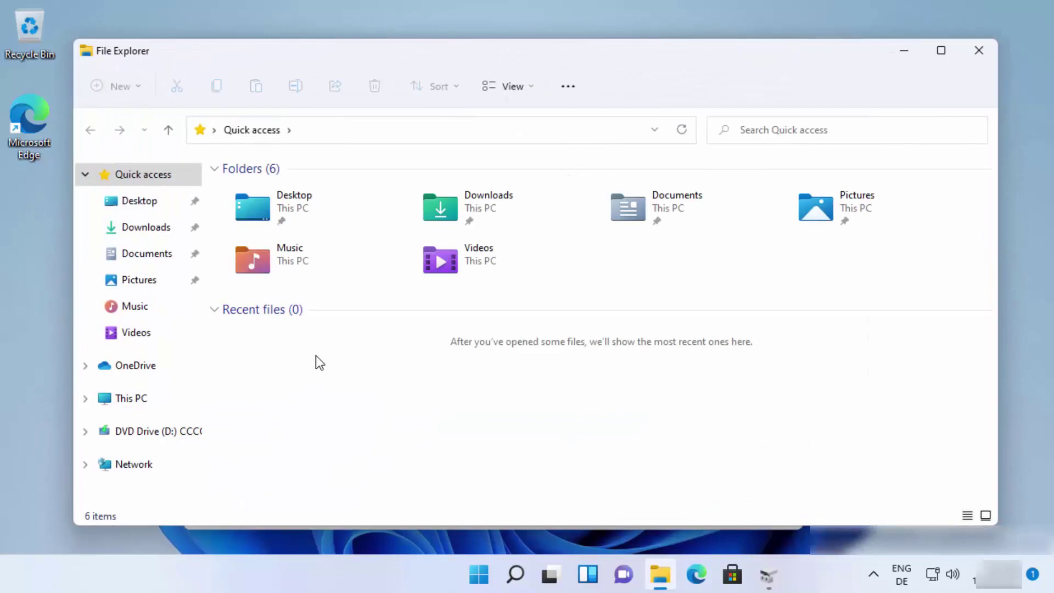
pyautogui.click(88, 174)
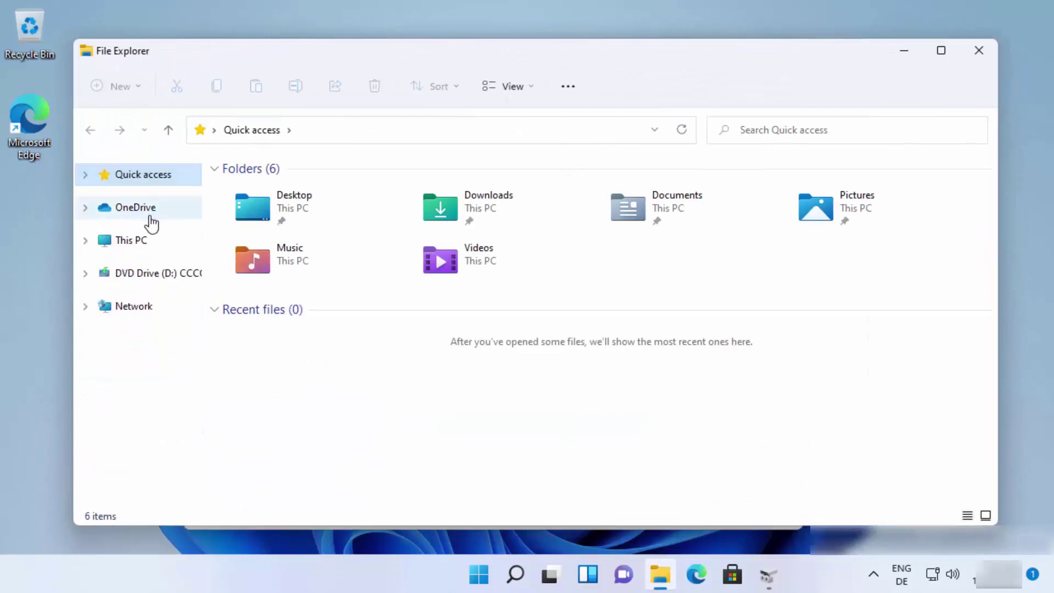
pyautogui.rightClick(145, 251)
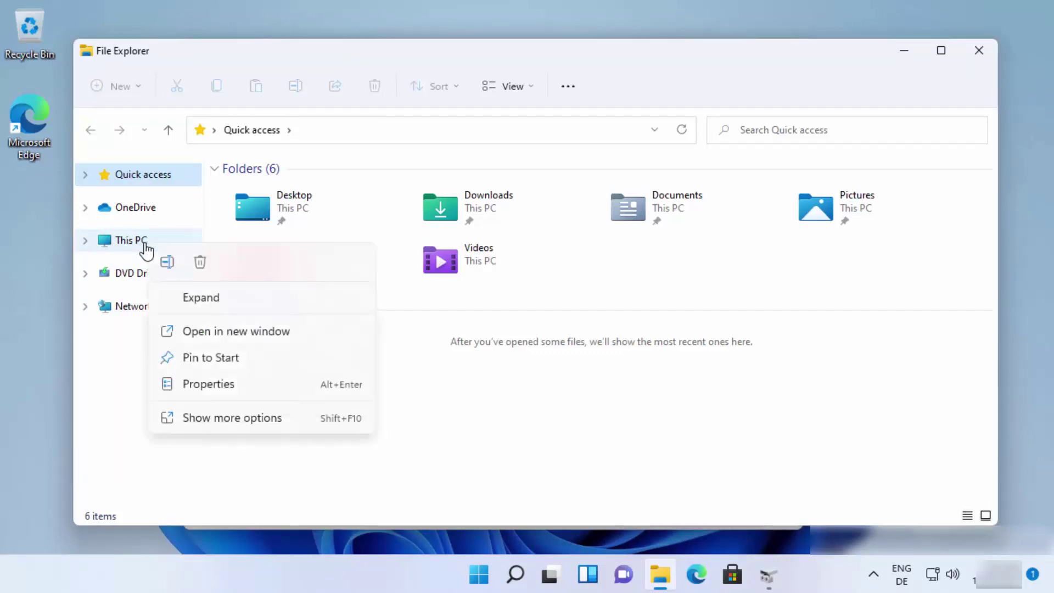
pyautogui.click(218, 419)
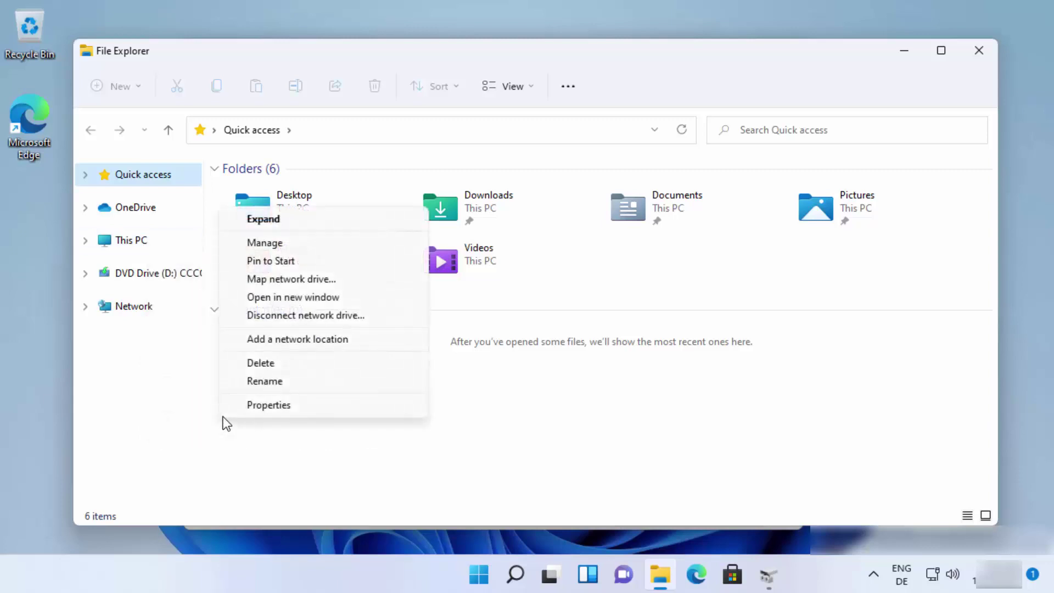
pyautogui.click(265, 243)
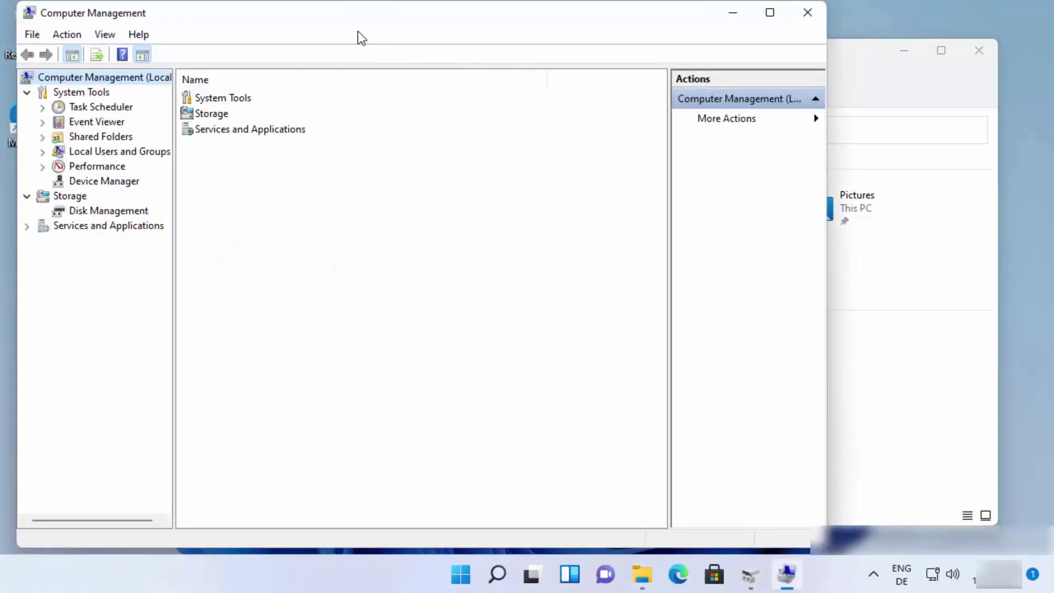
pyautogui.moveTo(361, 20); pyautogui.dragTo(481, 26)
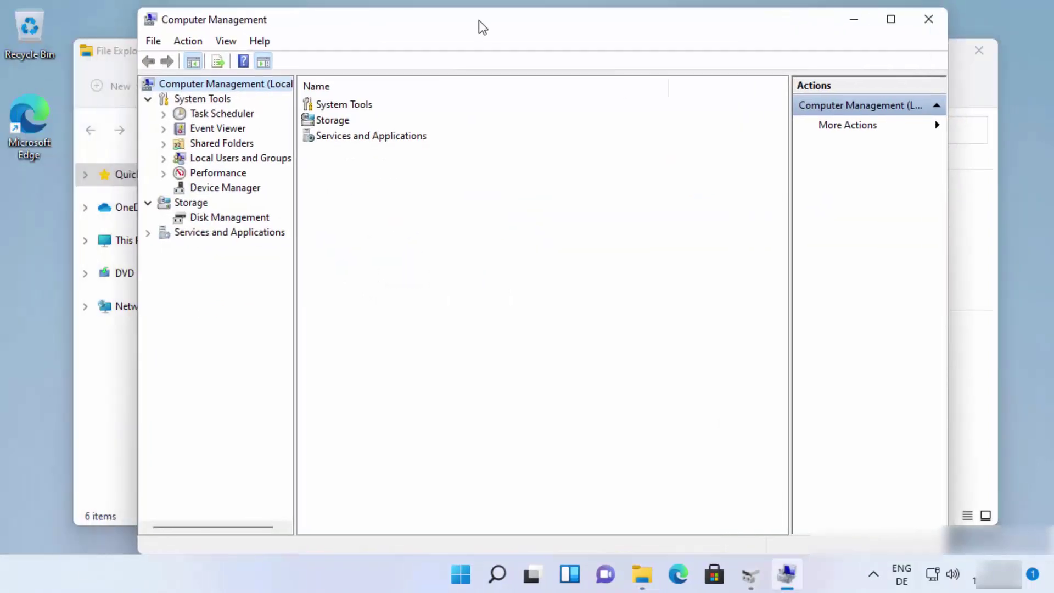
pyautogui.click(215, 217)
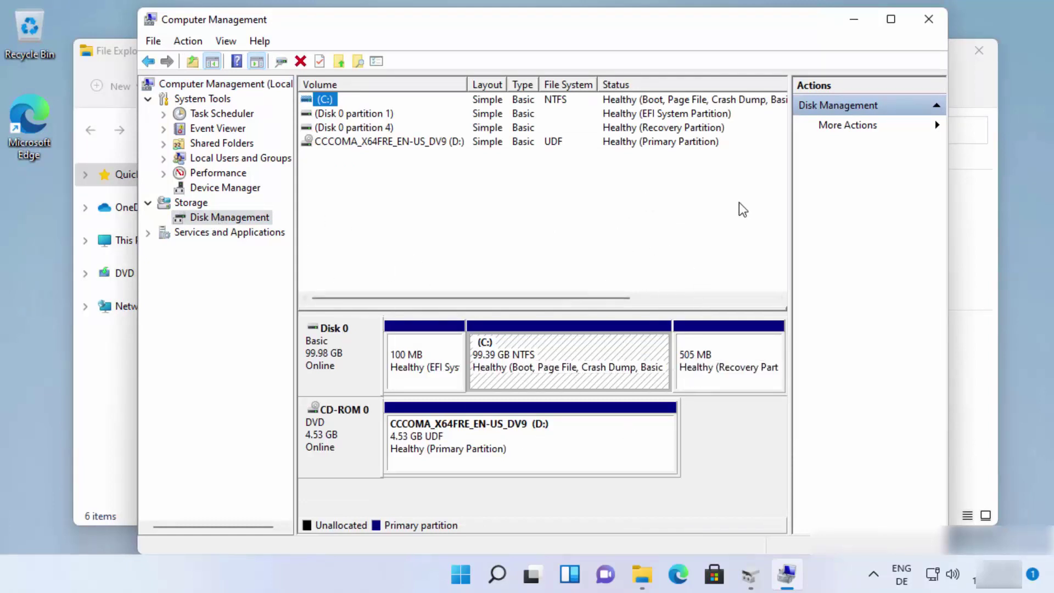
# Step: Close Computer Management and return to the standalone Disk Management window, maximized
pyautogui.click(928, 20)
pyautogui.click(902, 52)
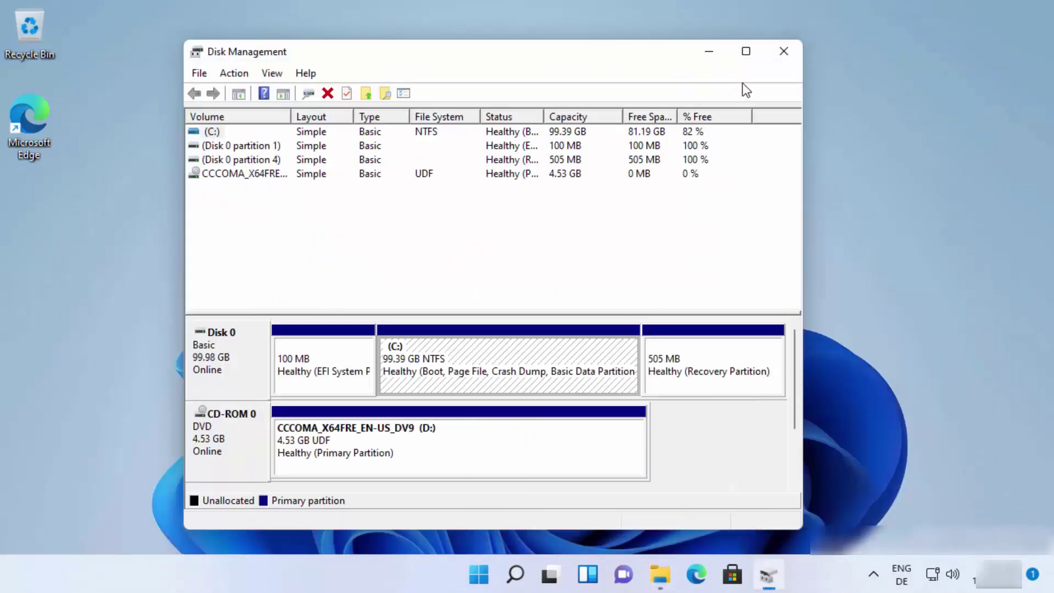
pyautogui.click(747, 57)
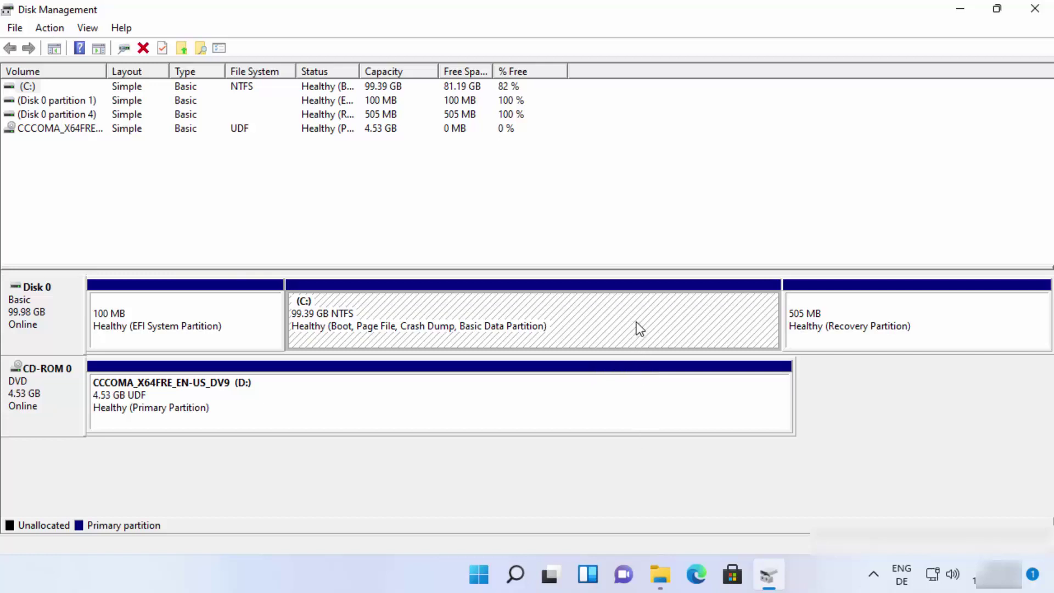
# Step: Examine the drives listed under This PC in File Explorer, and return to Disk Management
pyautogui.click(659, 574)
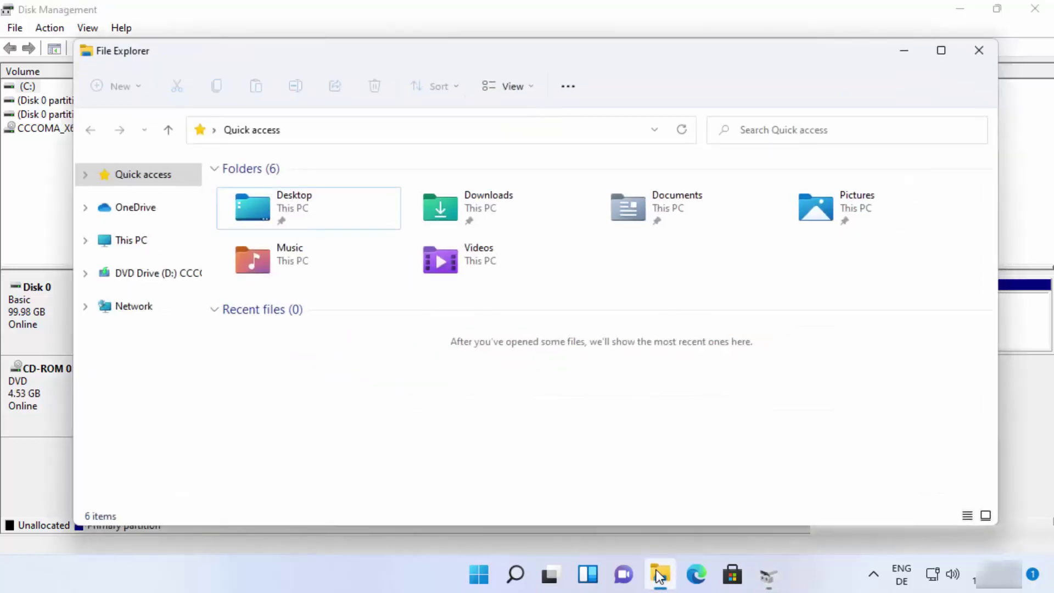
pyautogui.click(145, 245)
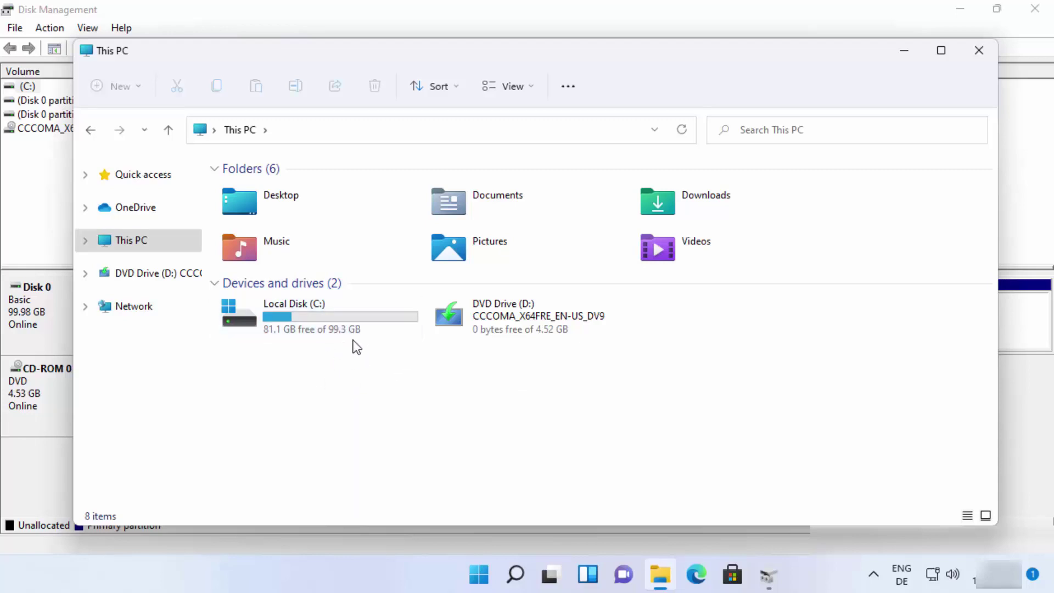
pyautogui.click(372, 541)
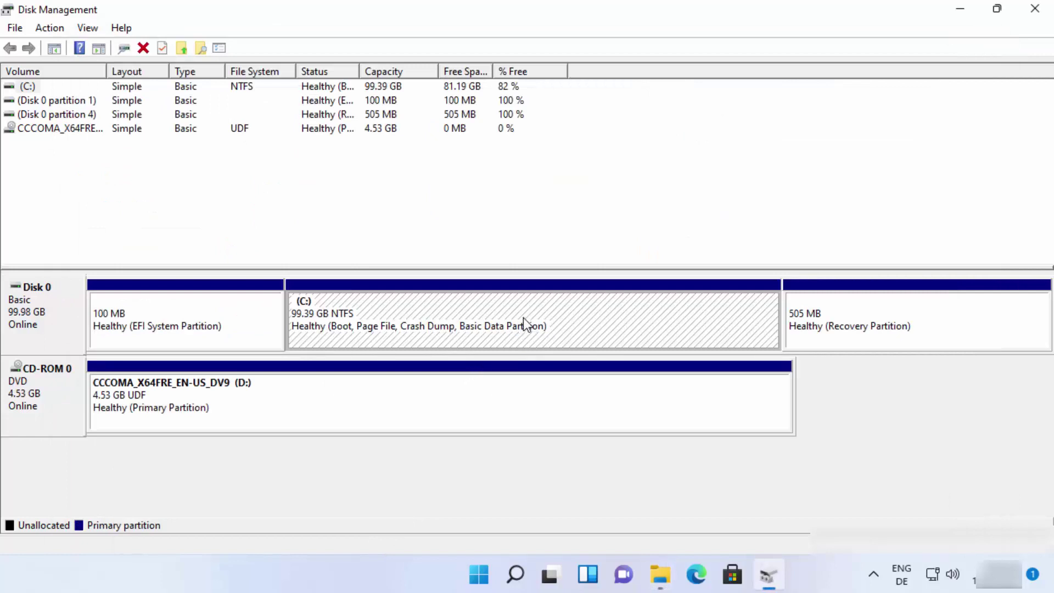
# Step: Shrink the C: volume on Disk 0 by 10000 MB
pyautogui.rightClick(604, 316)
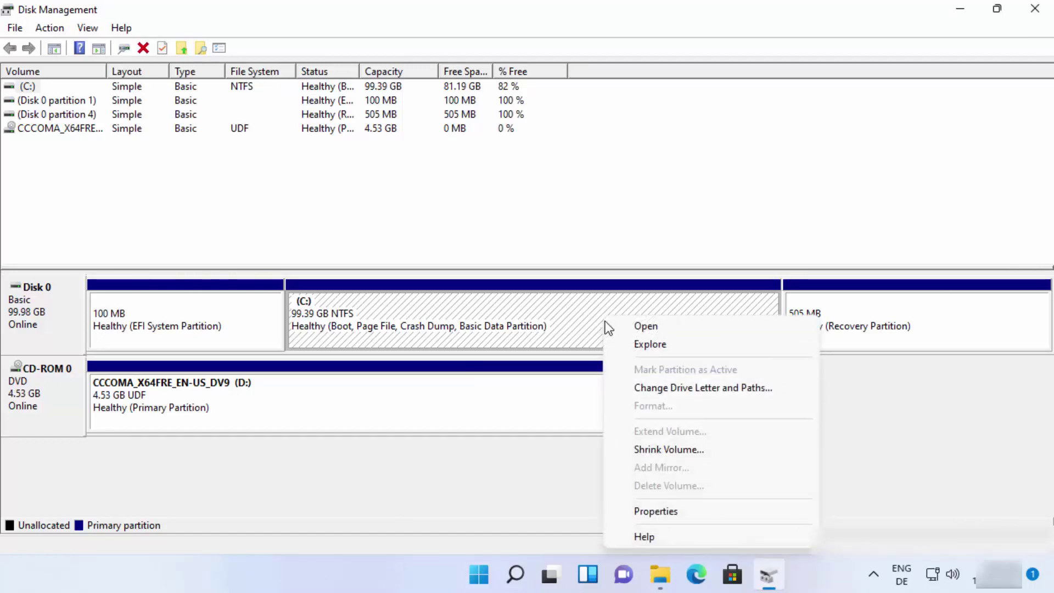
pyautogui.click(651, 449)
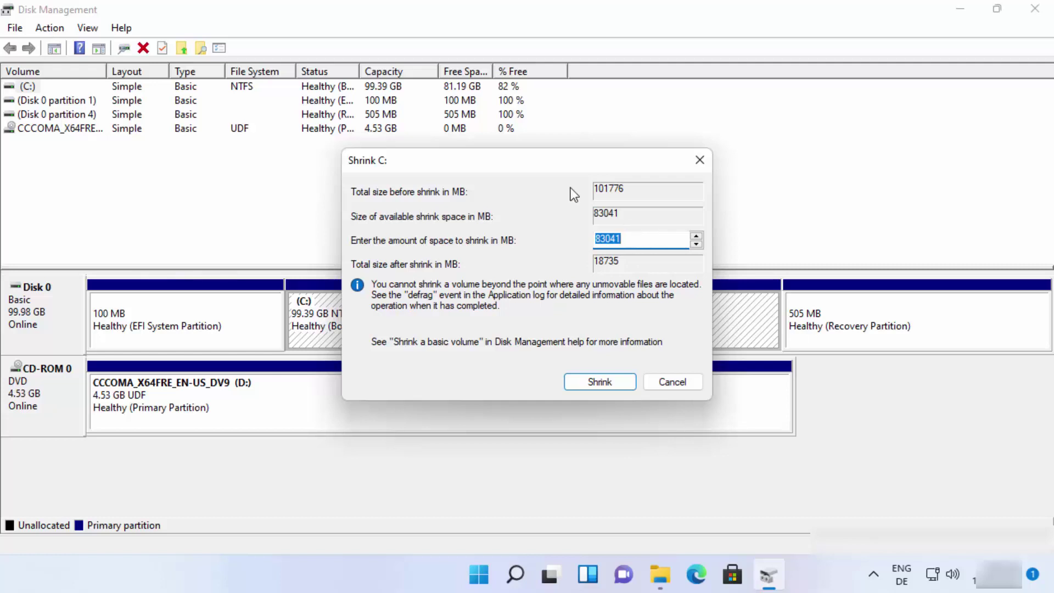
pyautogui.moveTo(485, 157); pyautogui.dragTo(577, 158)
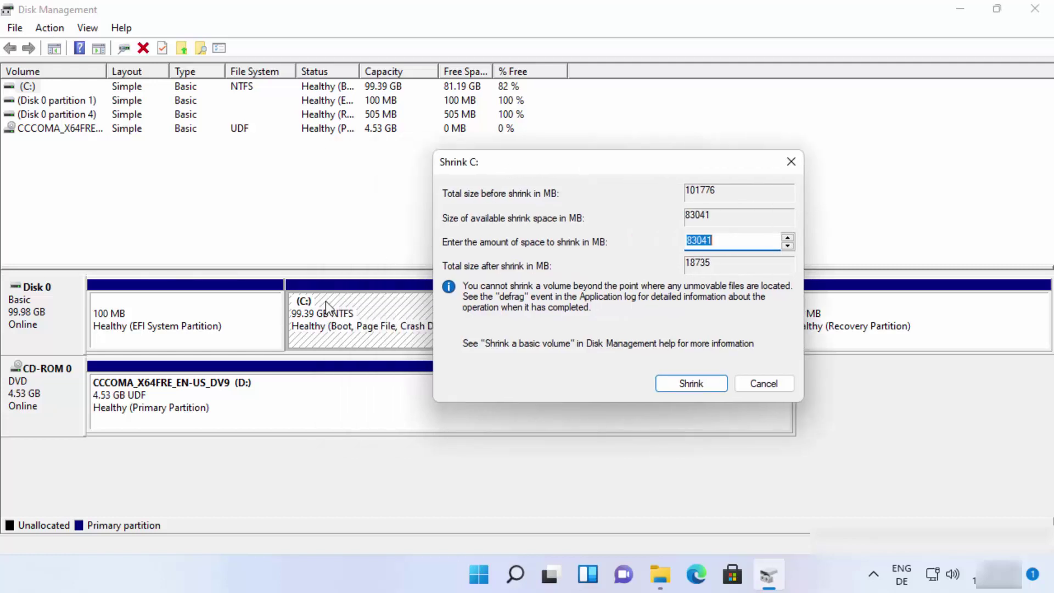
pyautogui.click(724, 240)
pyautogui.press('BackSpace')
pyautogui.press('BackSpace')
pyautogui.press('BackSpace')
pyautogui.press('BackSpace')
pyautogui.press('BackSpace')
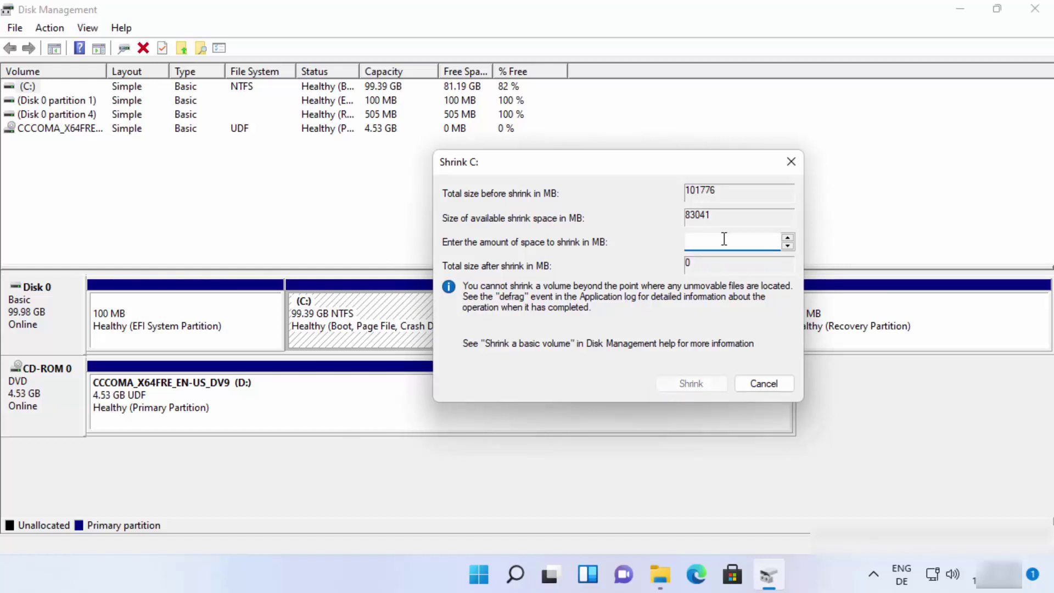
pyautogui.write('10000')
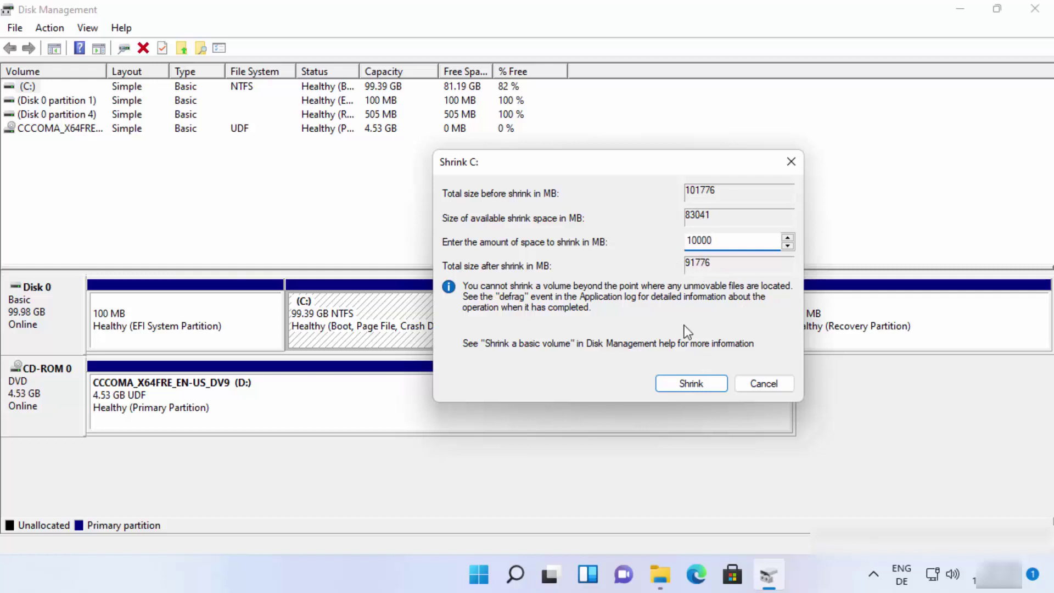
pyautogui.click(688, 383)
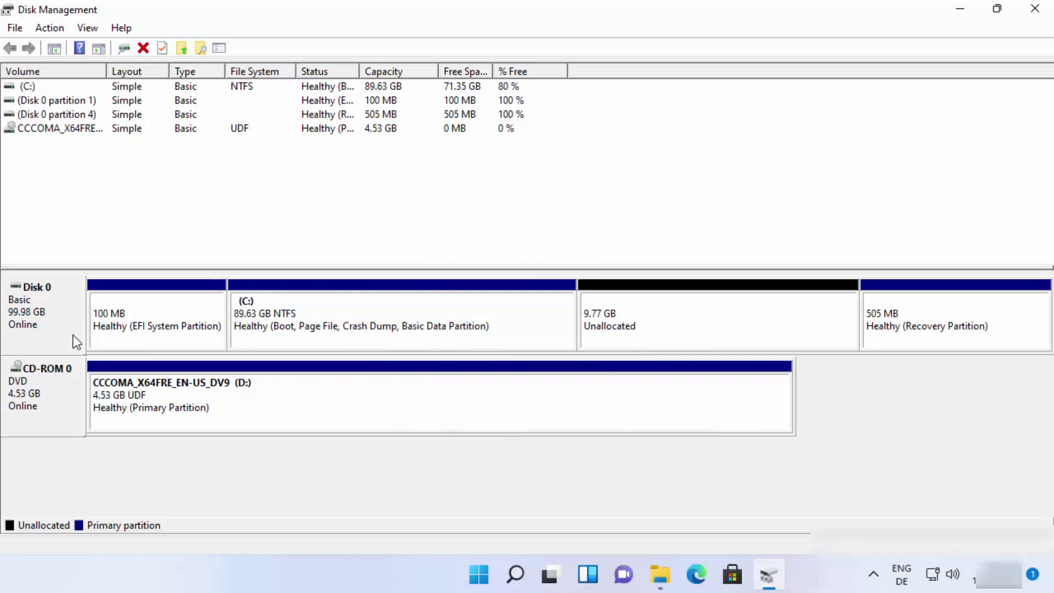
# Step: Start a new simple volume in Disk 0's unallocated space, accepting the maximum size of 9999 MB
pyautogui.click(689, 317)
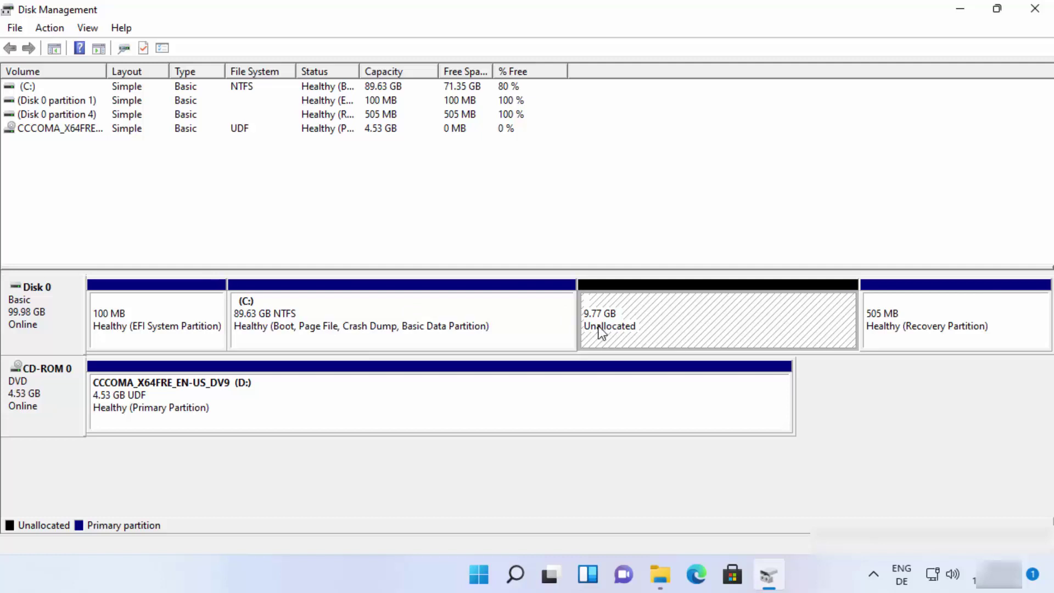
pyautogui.rightClick(696, 317)
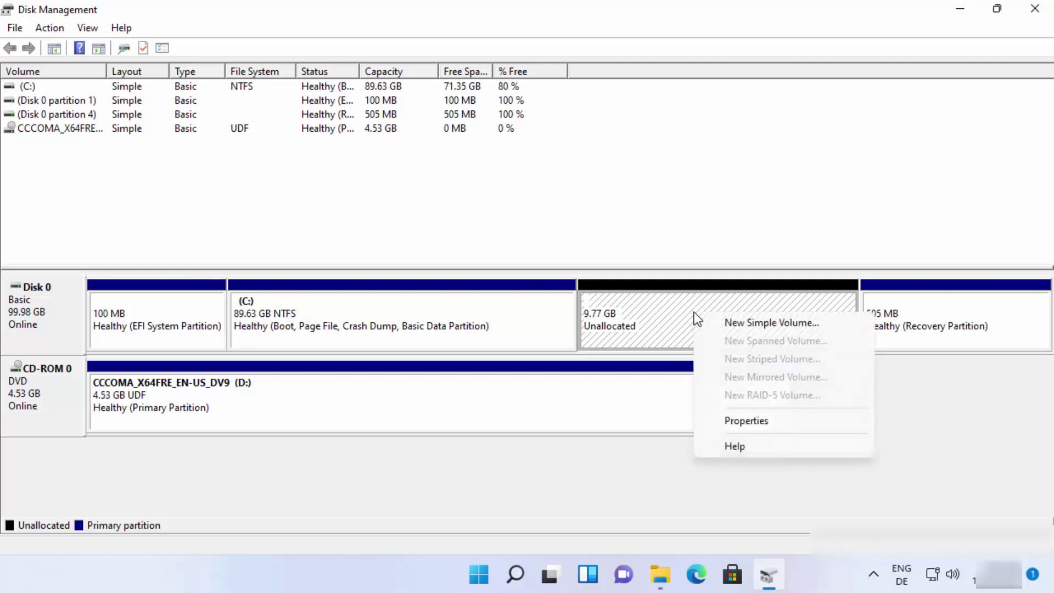
pyautogui.click(727, 324)
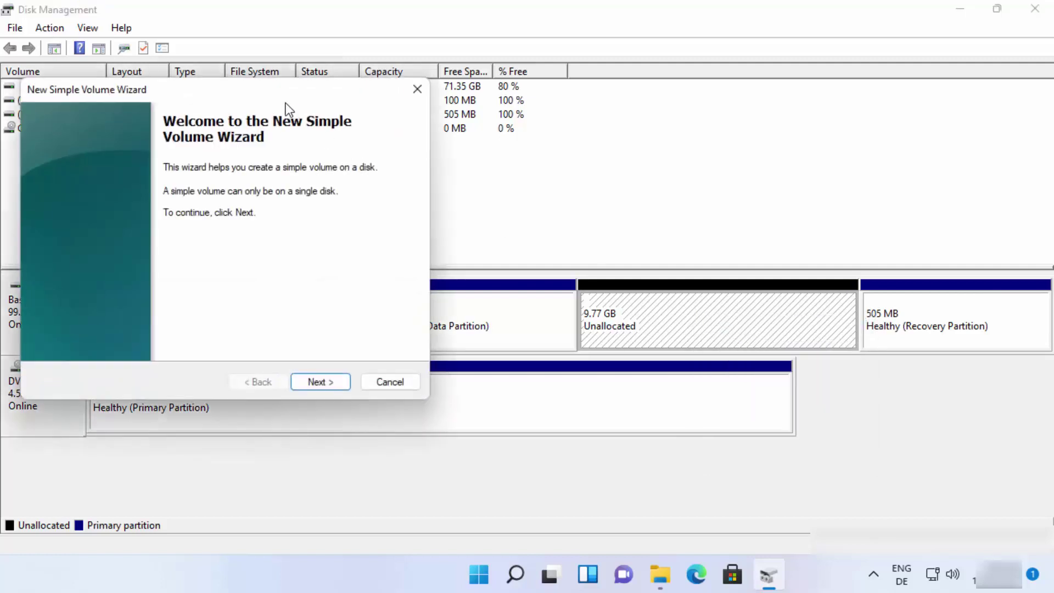
pyautogui.moveTo(285, 103); pyautogui.dragTo(604, 131)
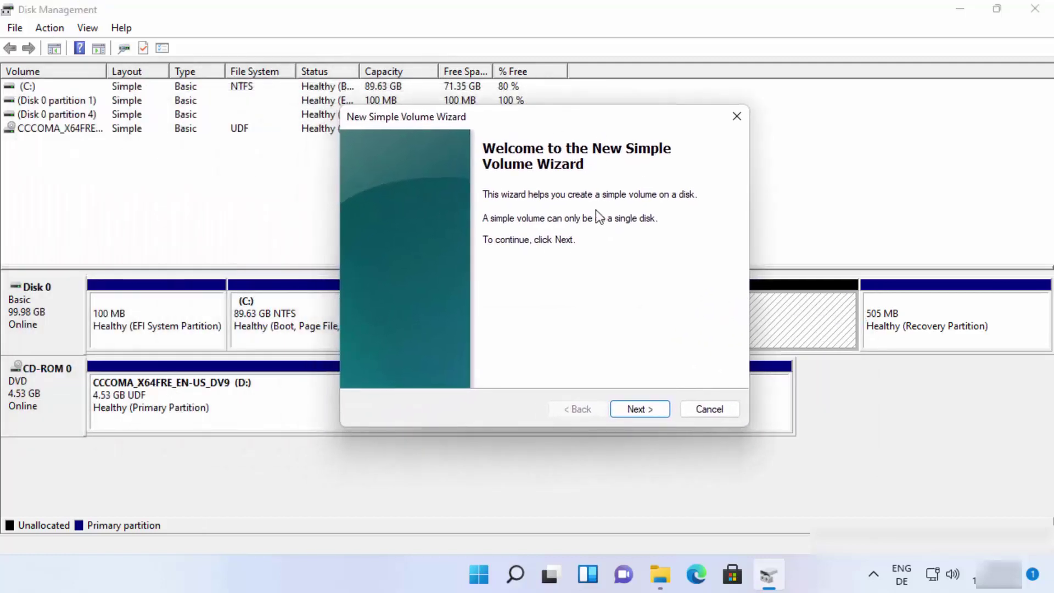
pyautogui.click(633, 409)
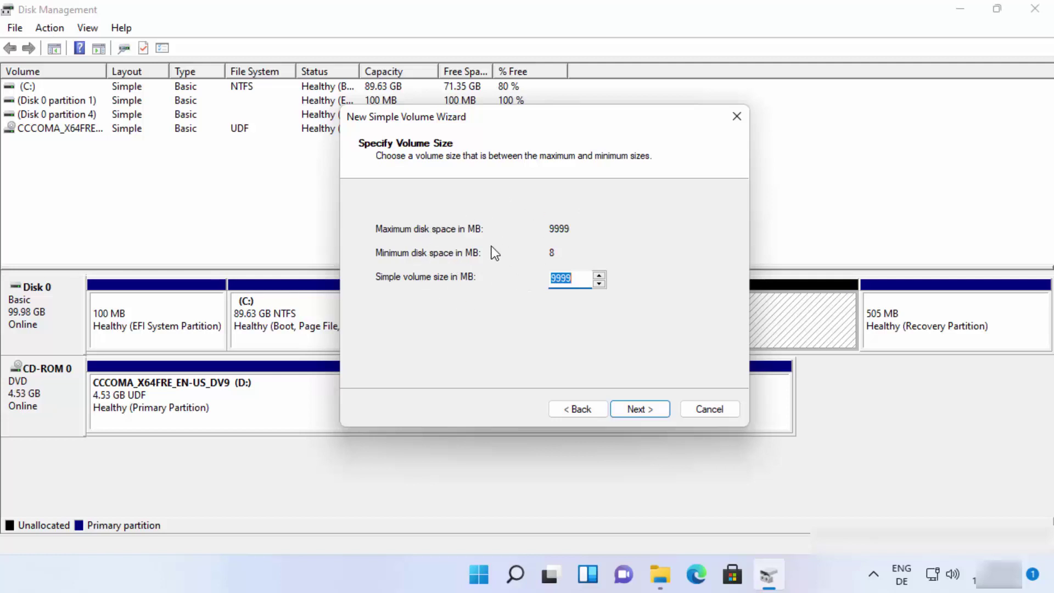
pyautogui.click(624, 408)
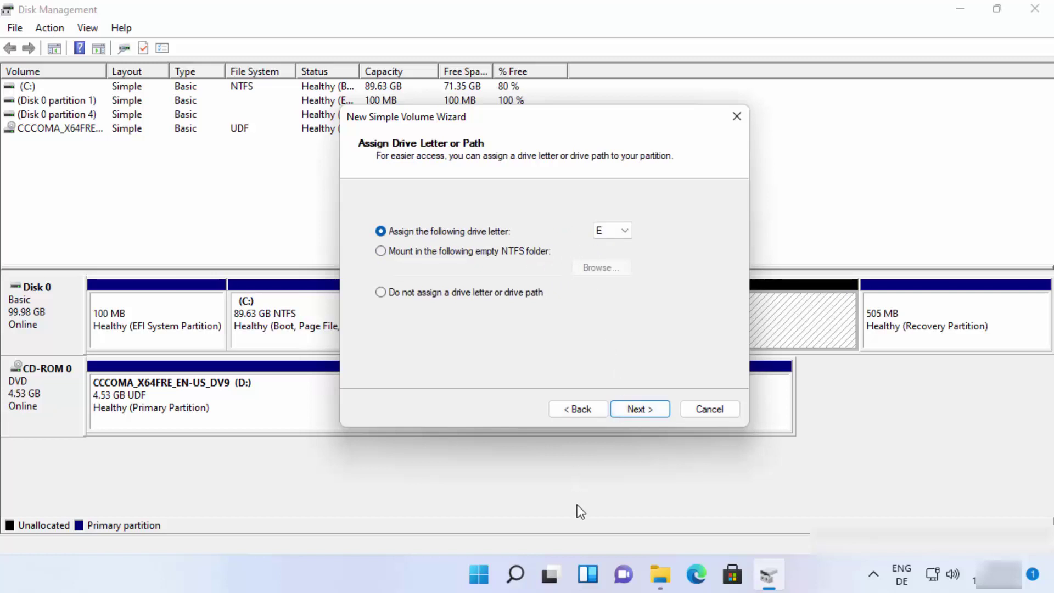
# Step: Check the drive letters in use in File Explorer, and assign drive letter E to the new volume
pyautogui.press('super+e')
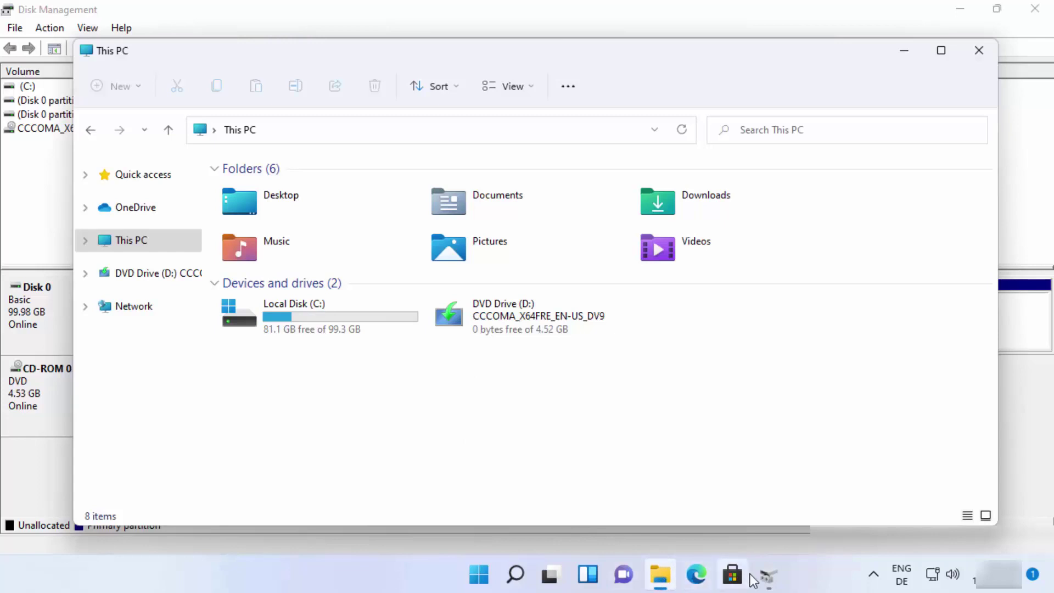
pyautogui.click(766, 575)
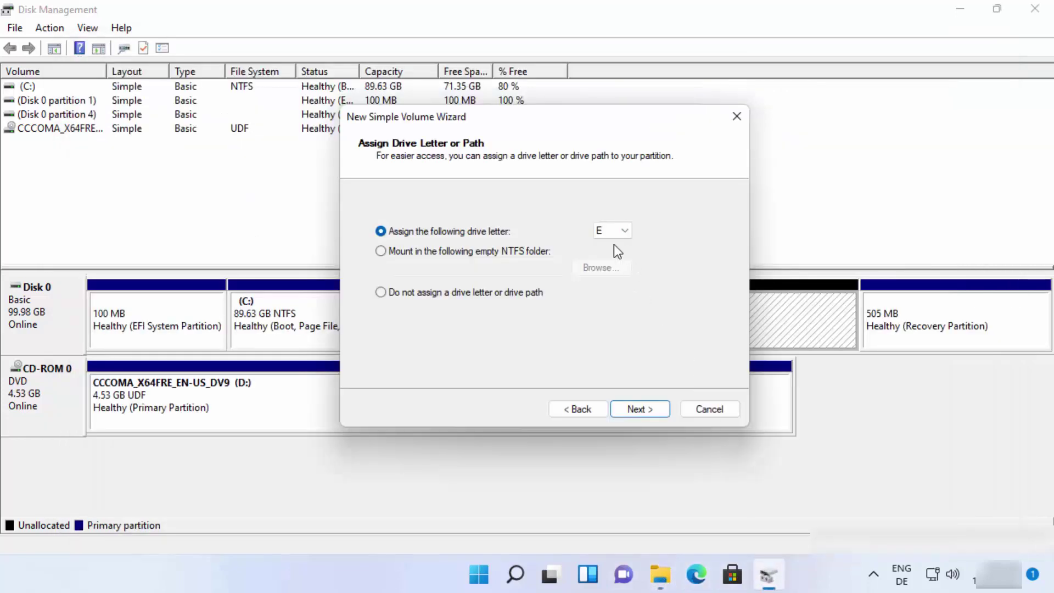
pyautogui.click(607, 232)
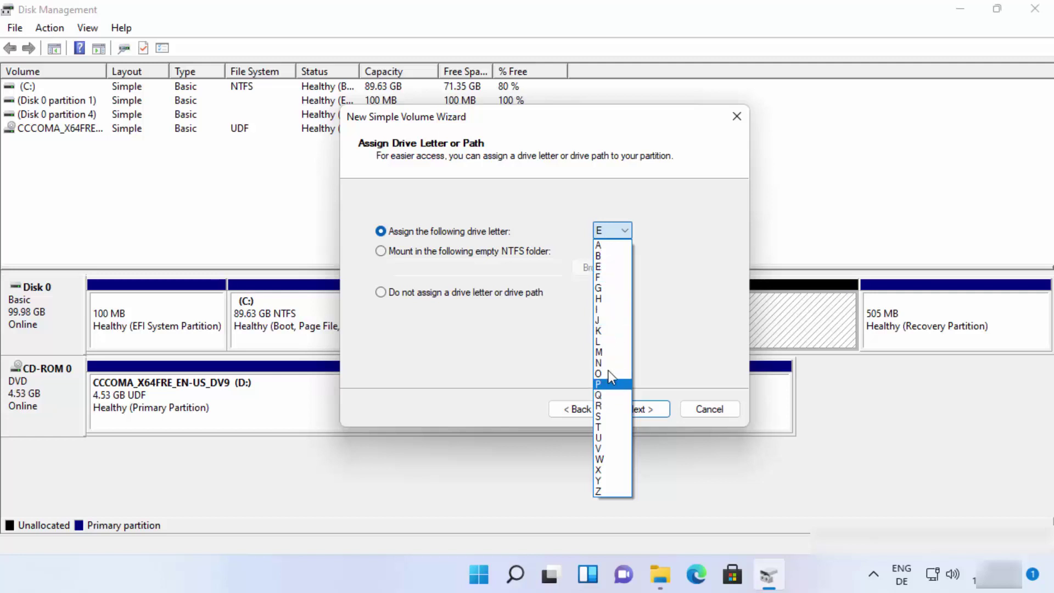
pyautogui.click(613, 267)
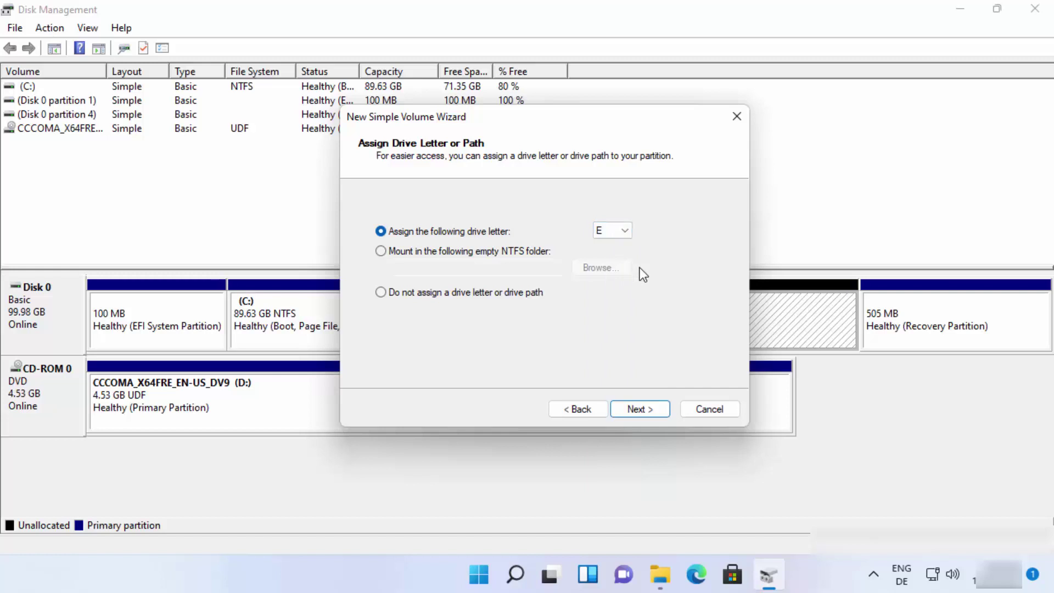
pyautogui.click(630, 411)
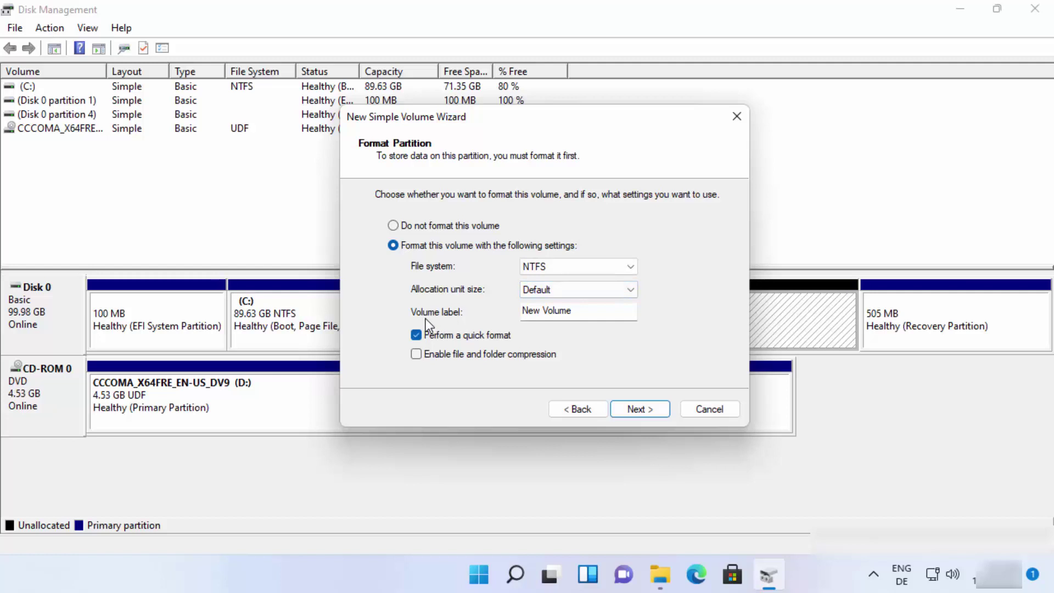
# Step: Label the new volume Data, keep the NTFS quick format with default allocation unit size, and create the volume
pyautogui.doubleClick(574, 311)
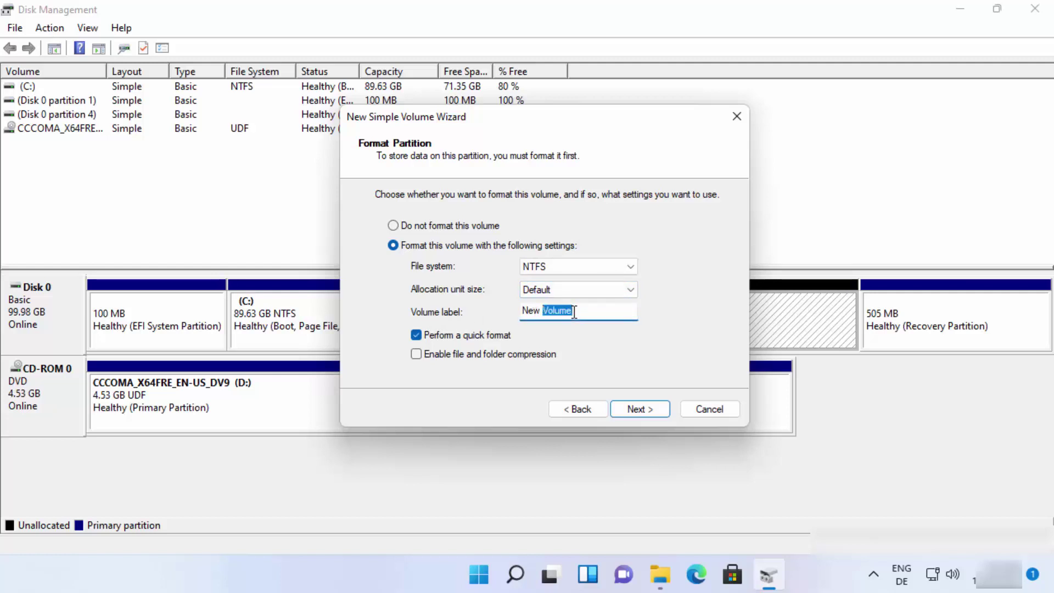
pyautogui.press('BackSpace')
pyautogui.press('BackSpace')
pyautogui.press('BackSpace')
pyautogui.press('BackSpace')
pyautogui.press('BackSpace')
pyautogui.write('Data')
pyautogui.click(641, 411)
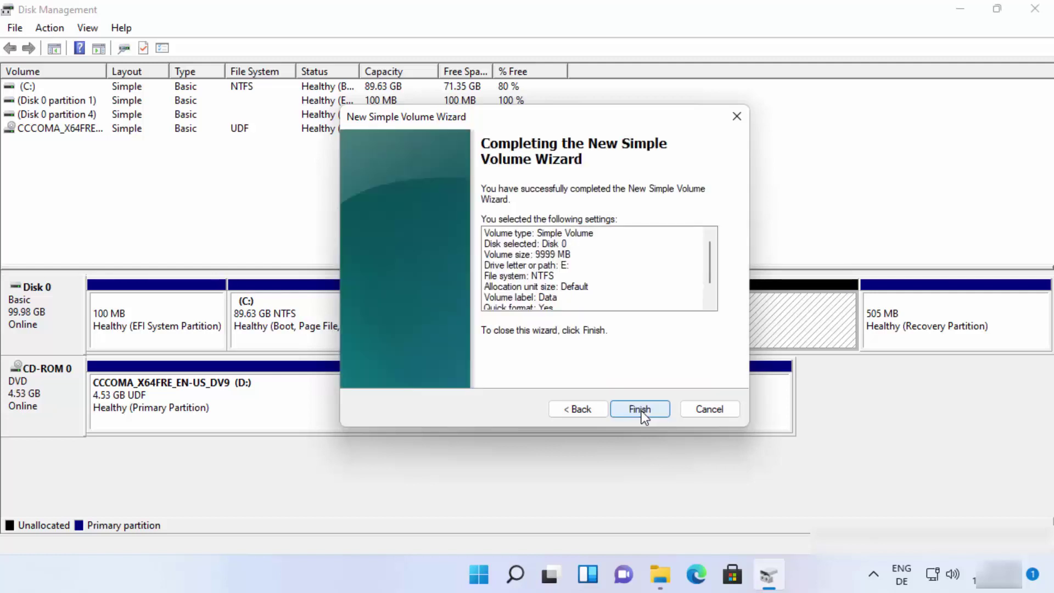
pyautogui.click(641, 411)
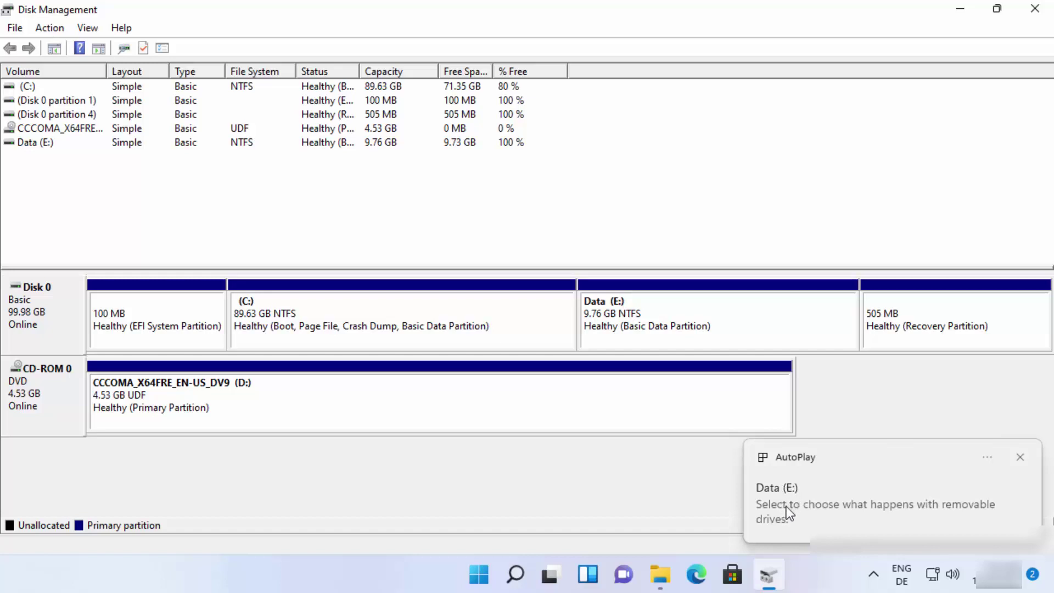
# Step: Switch to File Explorer and check the new Data (E:) drive under This PC
pyautogui.click(661, 576)
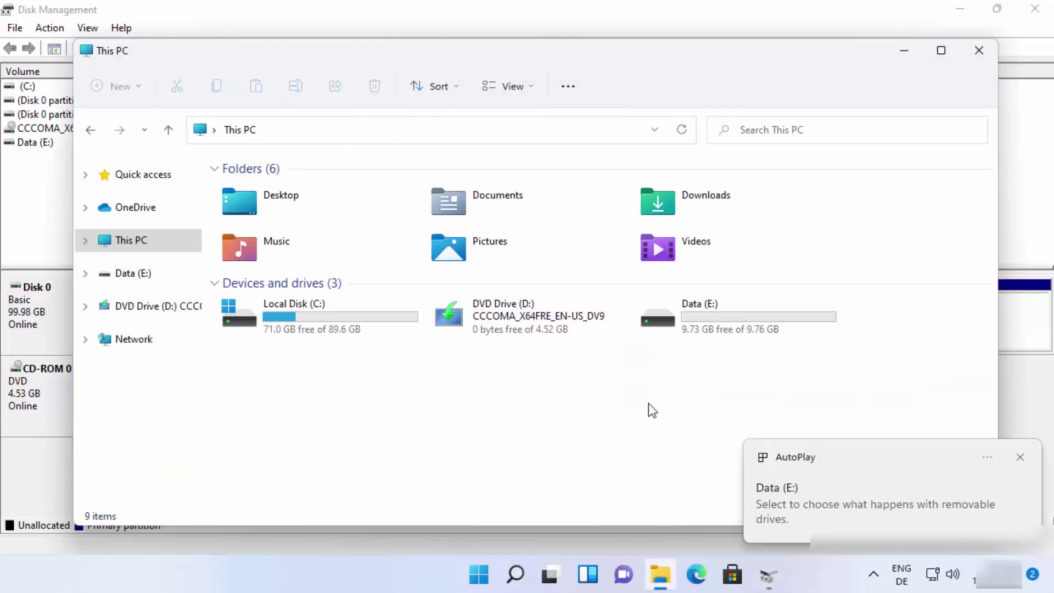
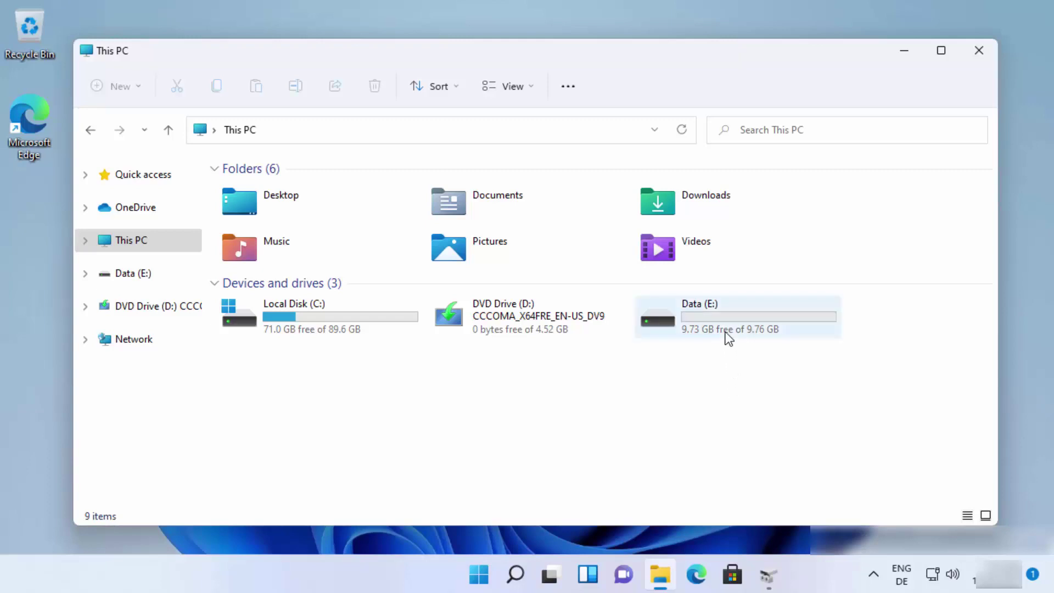
pyautogui.moveTo(726, 332)
pyautogui.click(1015, 426)
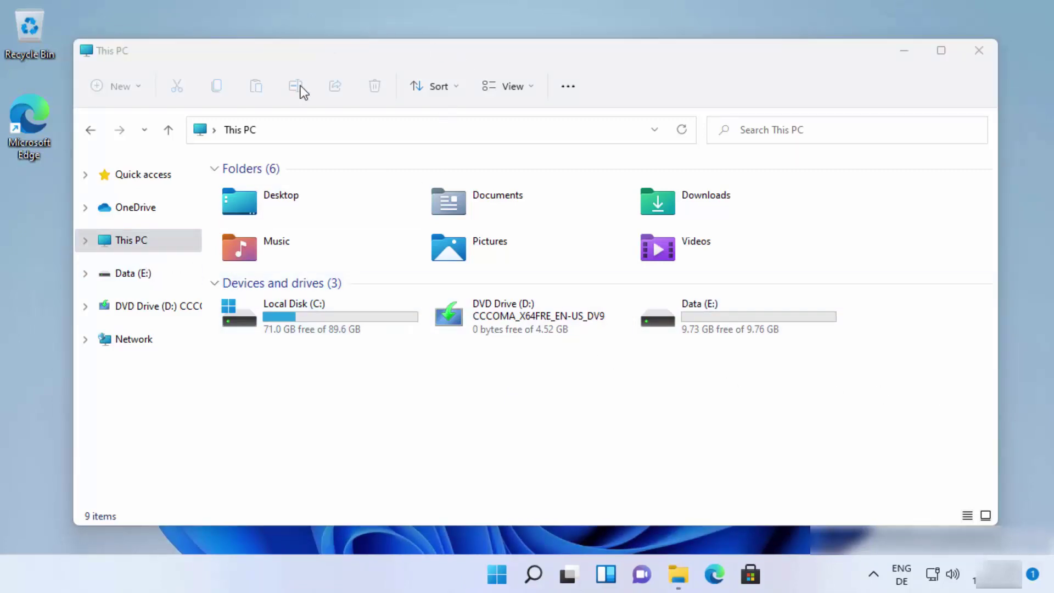
# Step: Open Computer Management for This PC in a maximized window and show Disk Management
pyautogui.rightClick(150, 243)
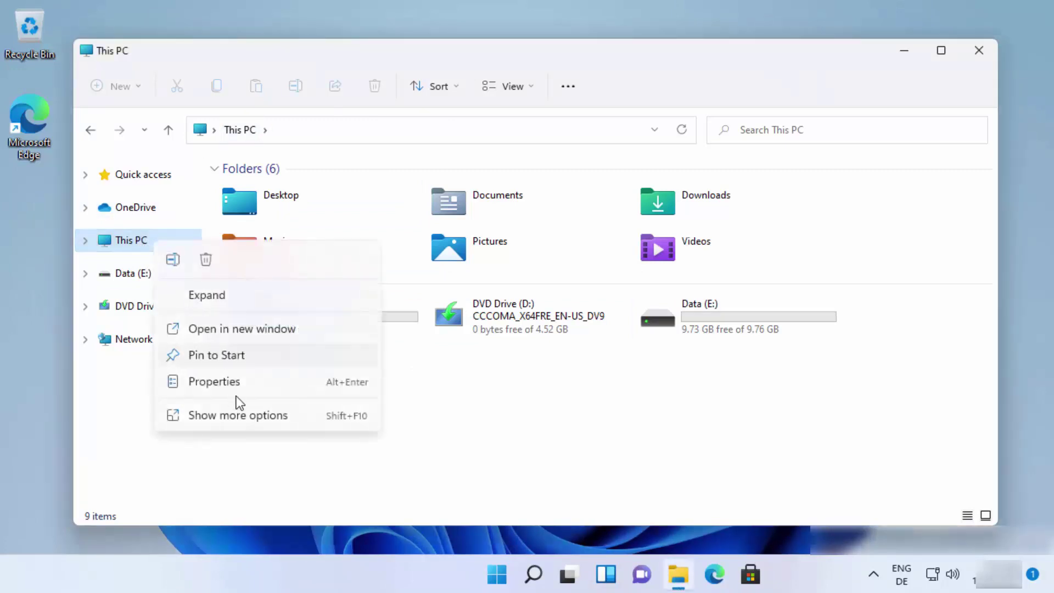
pyautogui.click(243, 418)
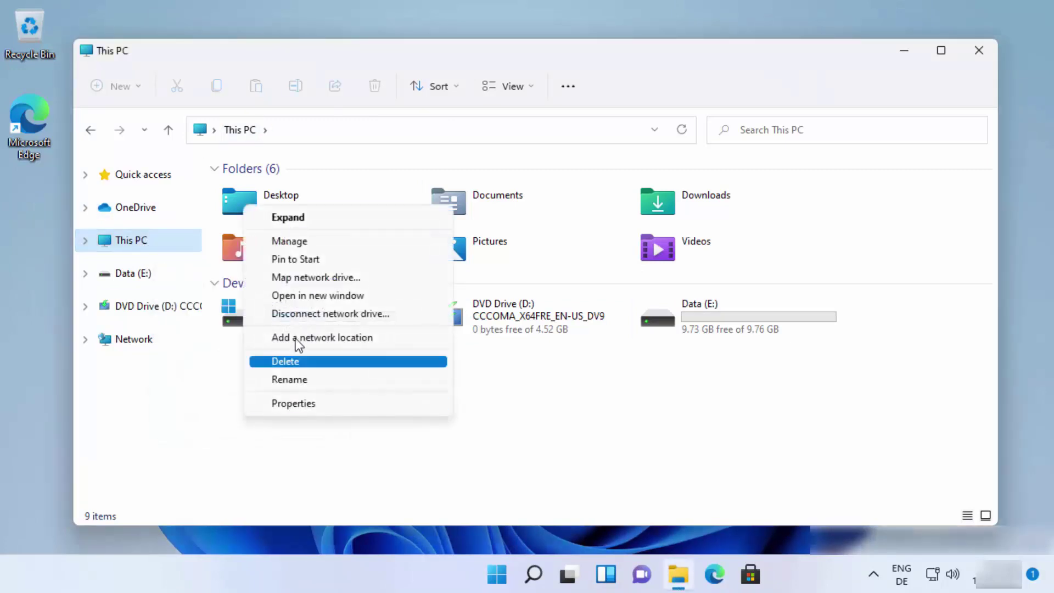
pyautogui.click(295, 243)
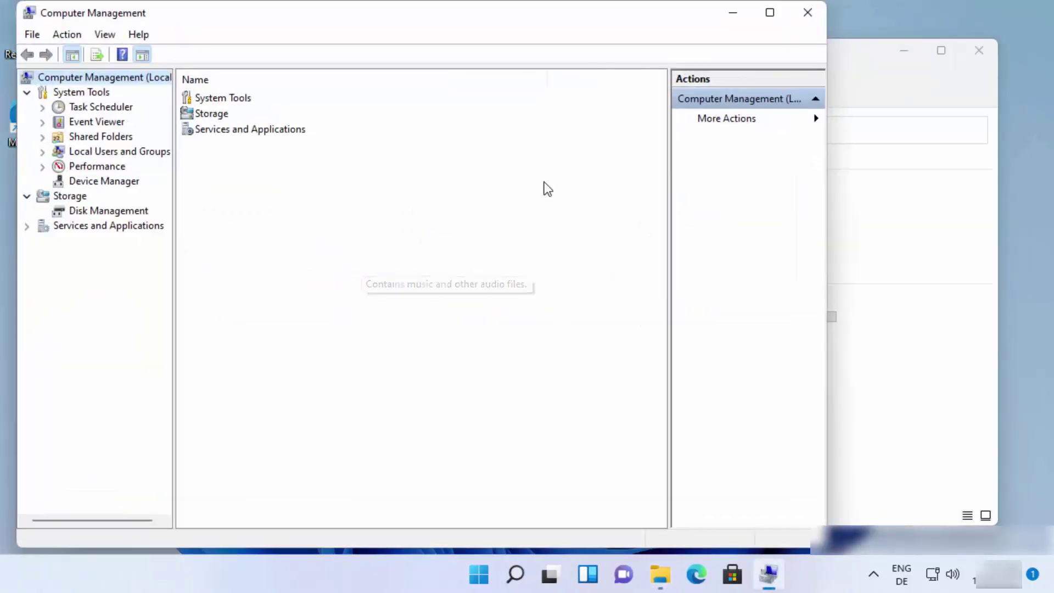
pyautogui.click(771, 14)
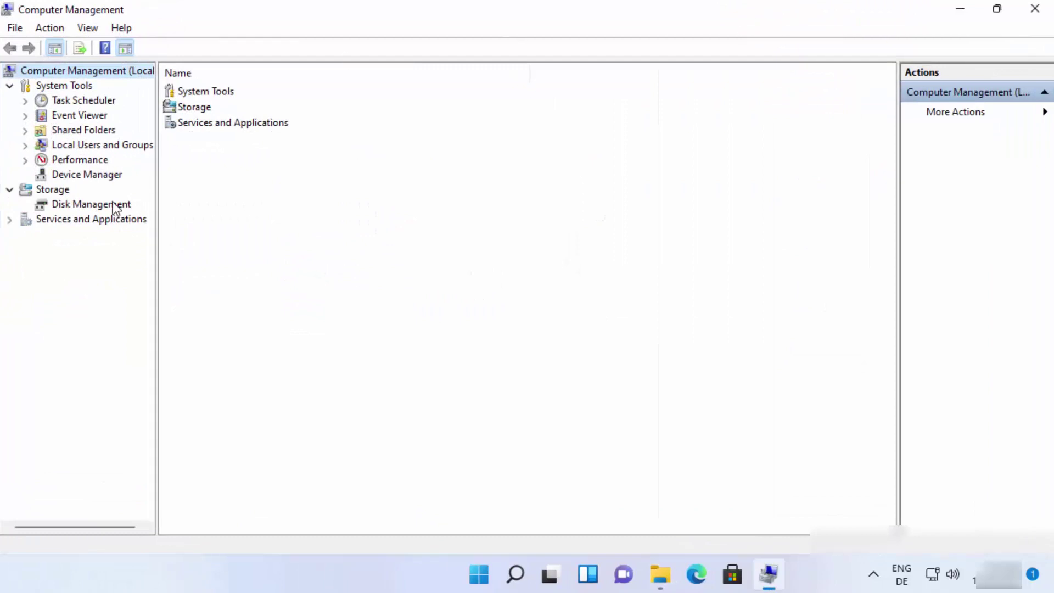
pyautogui.click(72, 204)
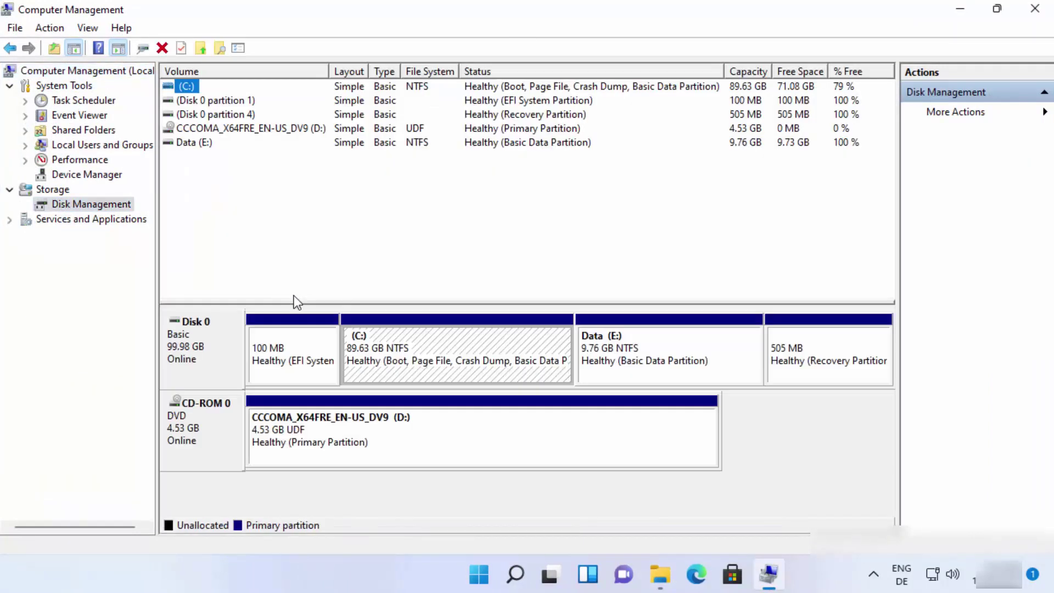
# Step: Delete the Data (E:) volume on Disk 0, agreeing to erase its data
pyautogui.click(625, 364)
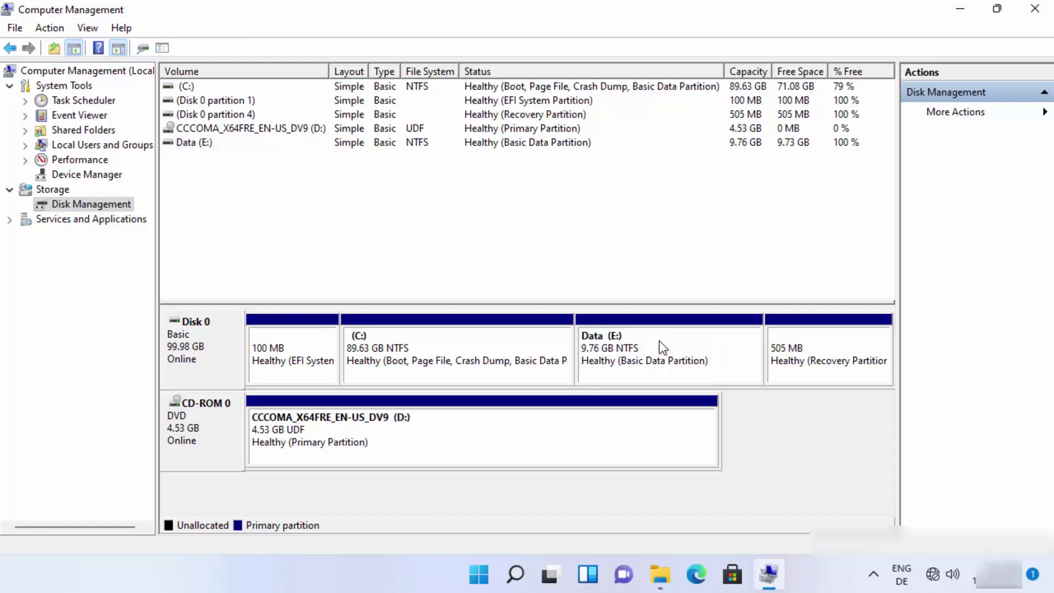
pyautogui.click(663, 346)
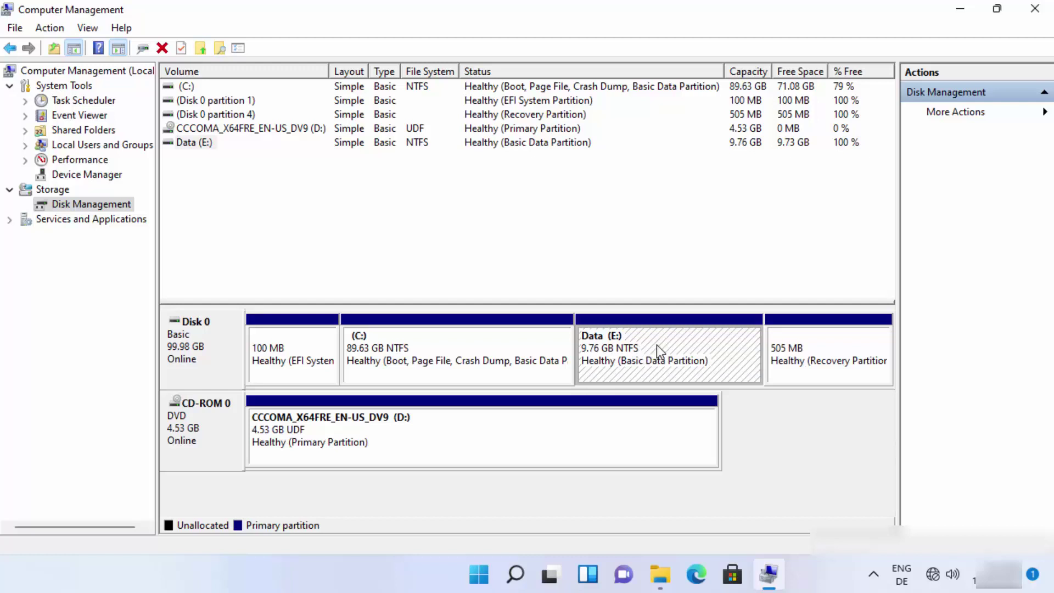
pyautogui.rightClick(656, 346)
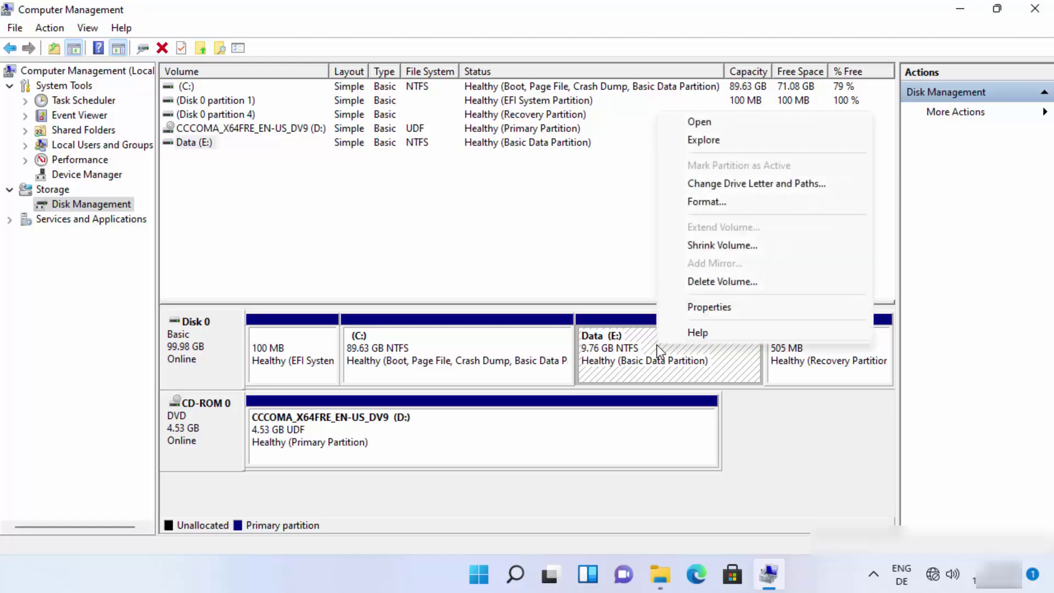
pyautogui.click(709, 283)
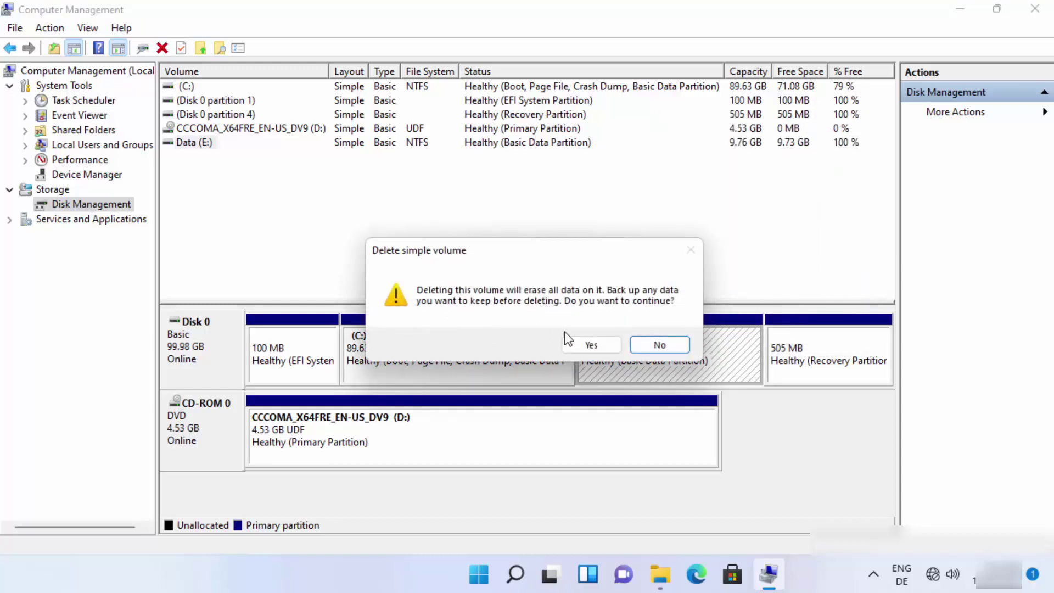
pyautogui.click(585, 345)
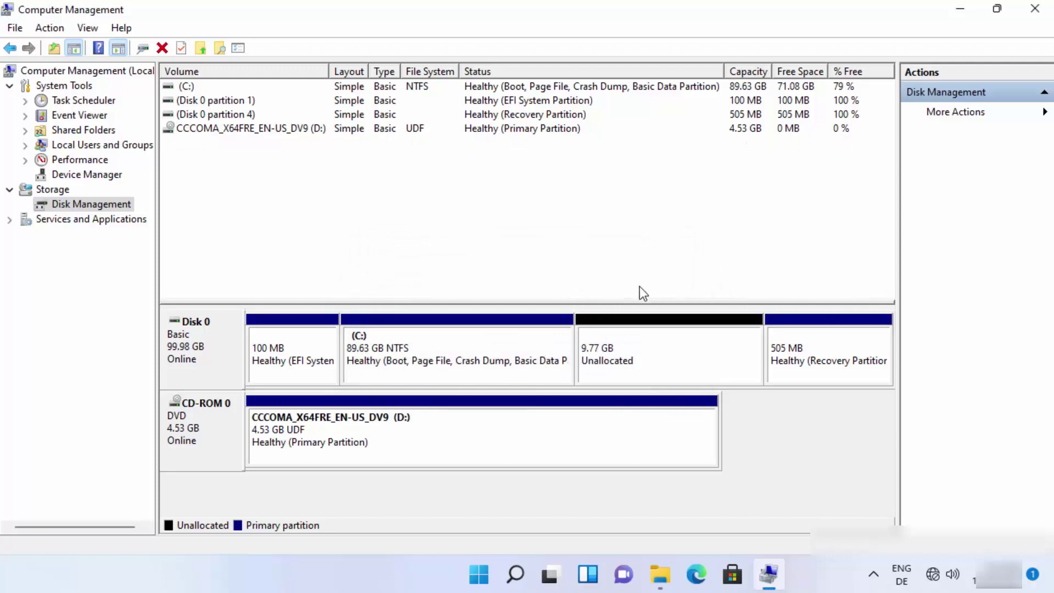
# Step: Extend the C: volume with the full 9999 MB of unallocated space on Disk 0
pyautogui.click(634, 344)
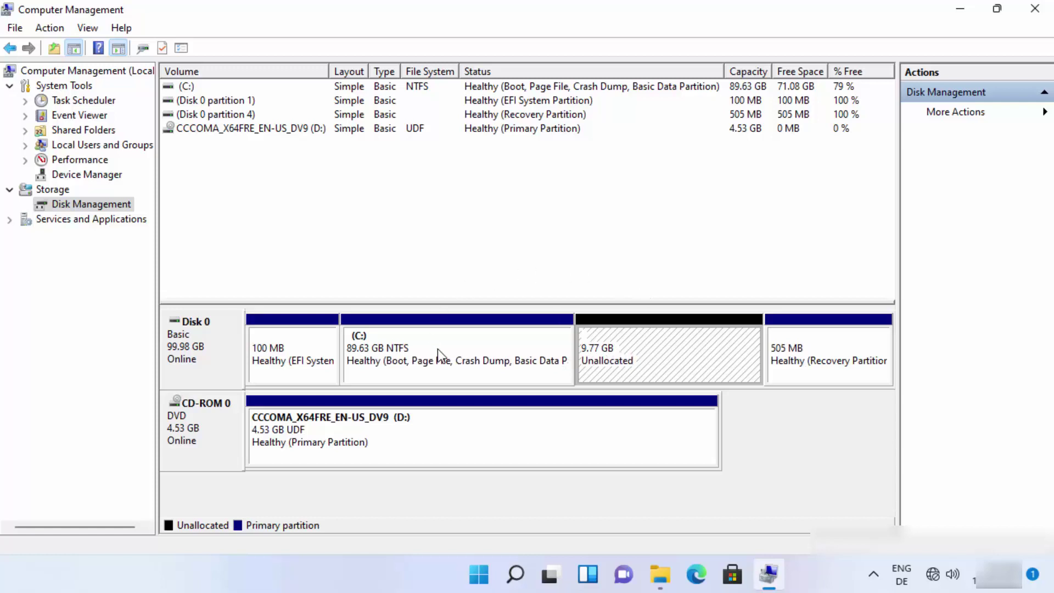
pyautogui.click(484, 348)
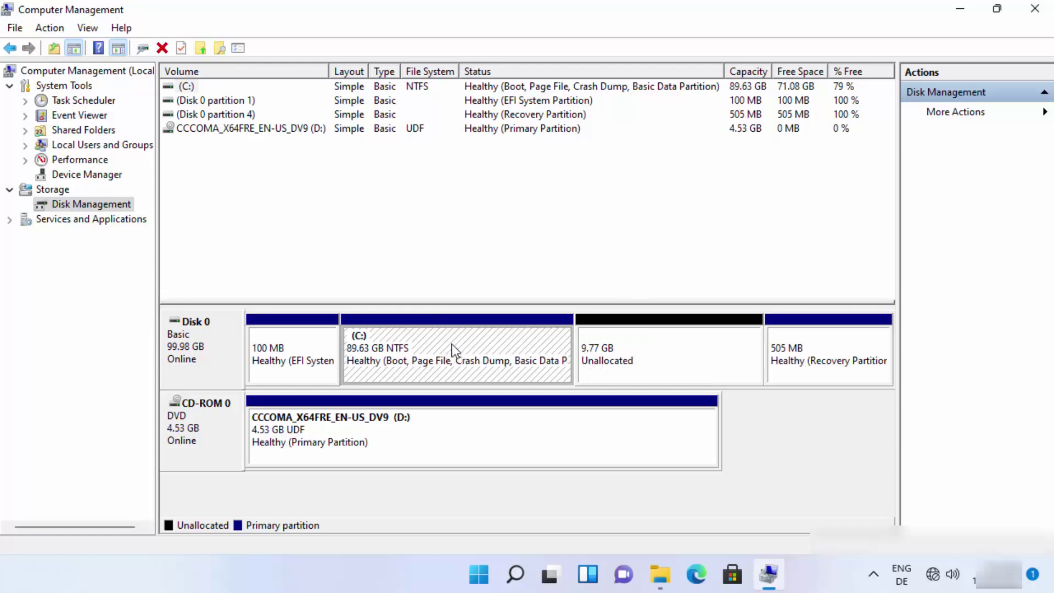
pyautogui.rightClick(469, 346)
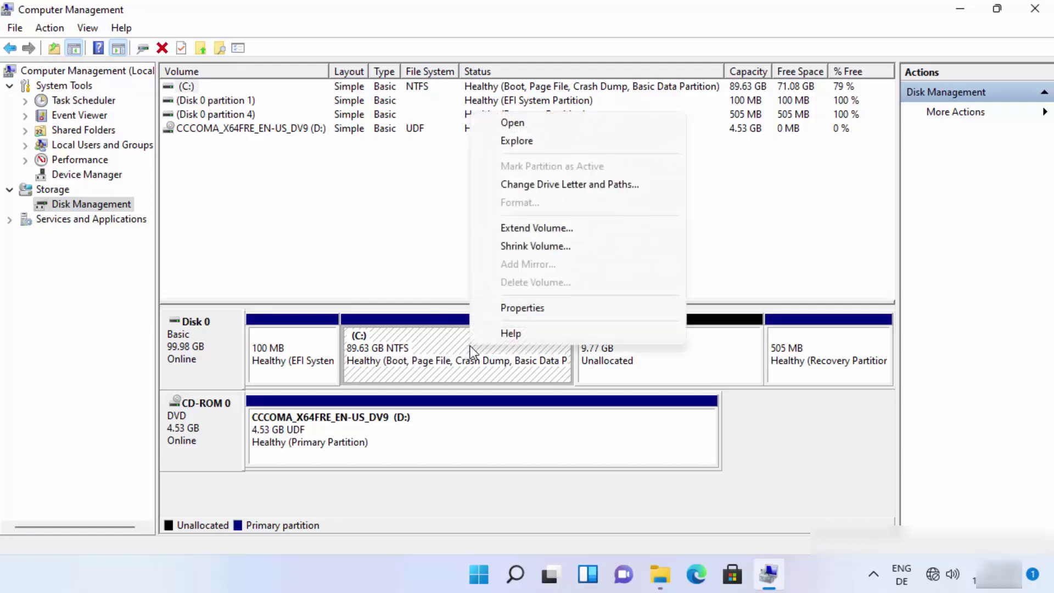
pyautogui.click(545, 230)
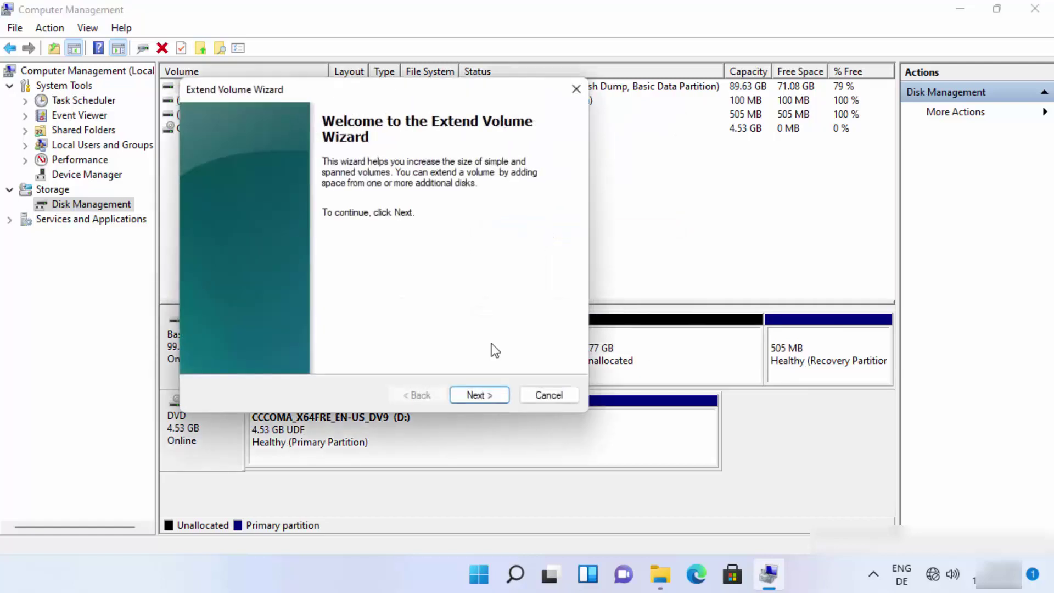
pyautogui.click(480, 395)
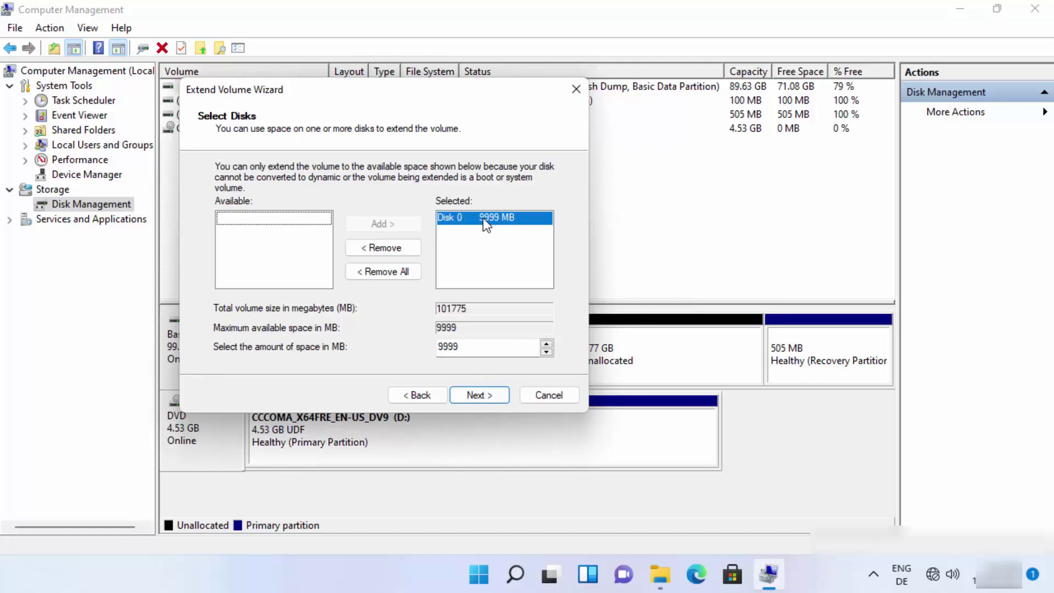
pyautogui.moveTo(460, 86); pyautogui.dragTo(404, 94)
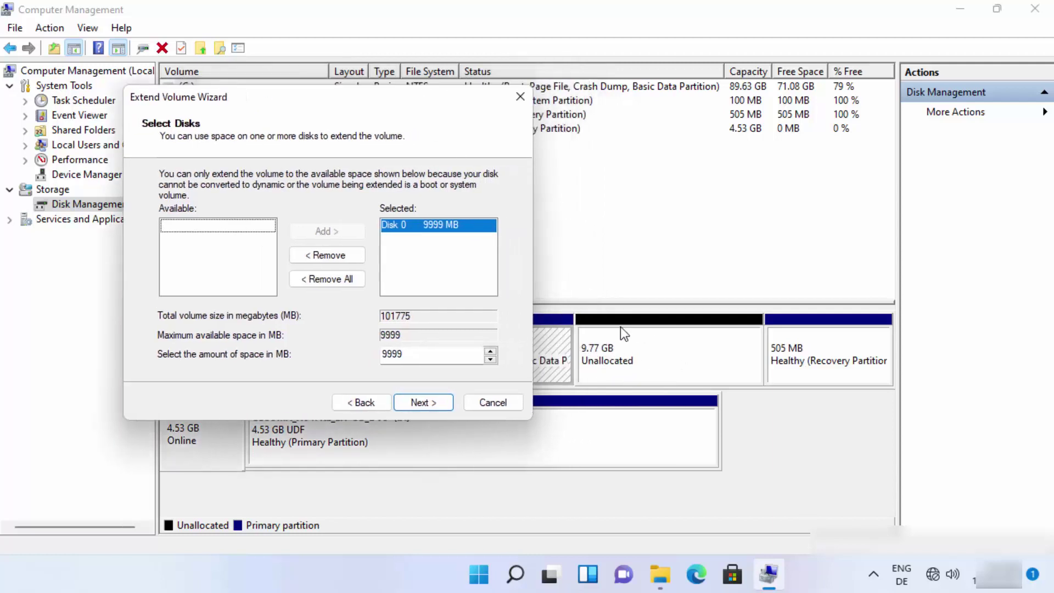
pyautogui.moveTo(358, 102); pyautogui.dragTo(485, 110)
pyautogui.click(552, 409)
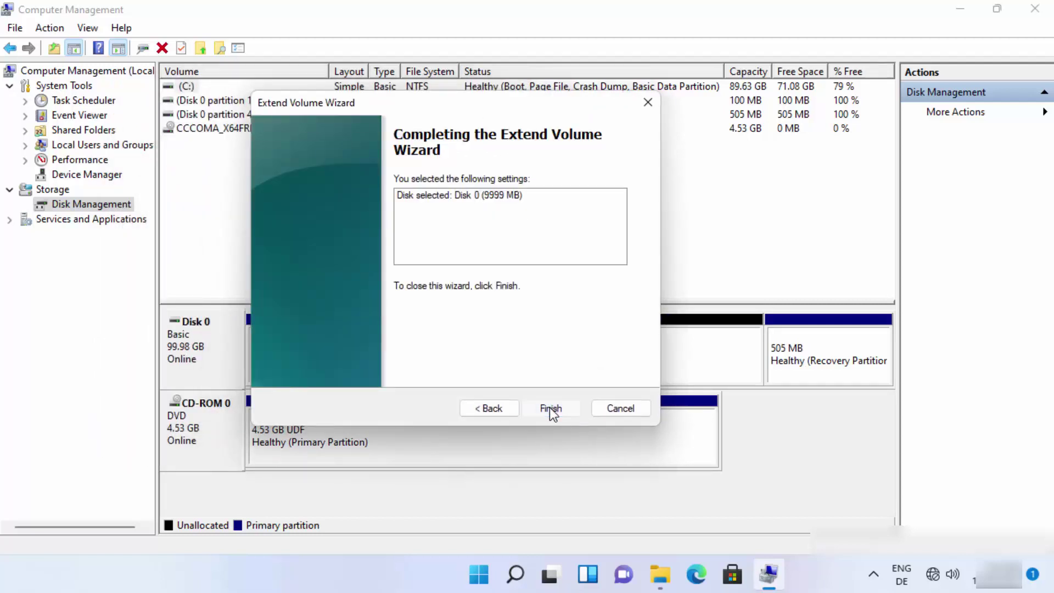
pyautogui.click(550, 409)
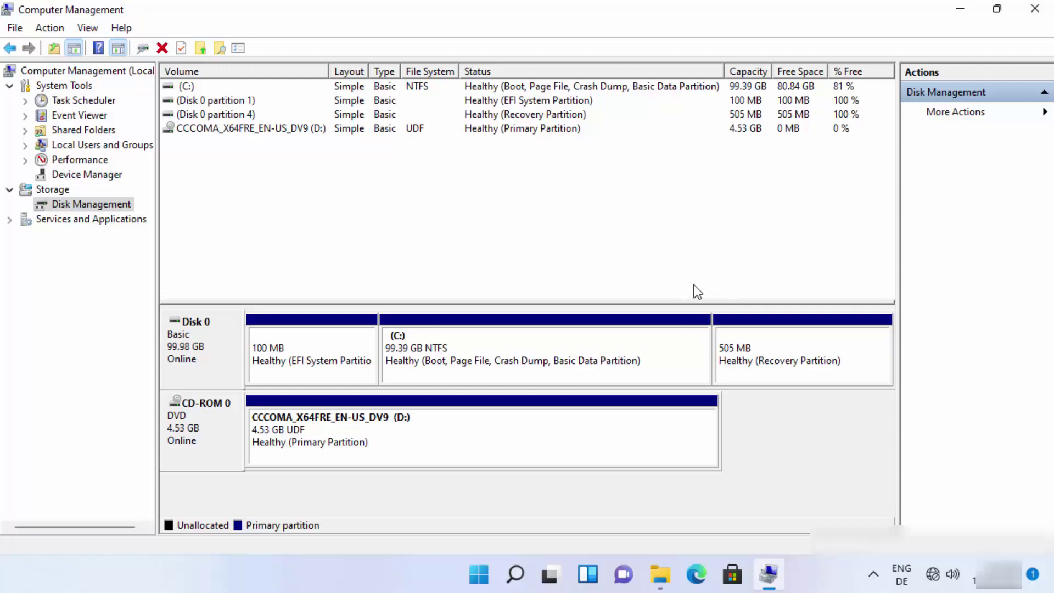
# Step: Minimize Computer Management and check the remaining drives under This PC in File Explorer
pyautogui.click(962, 16)
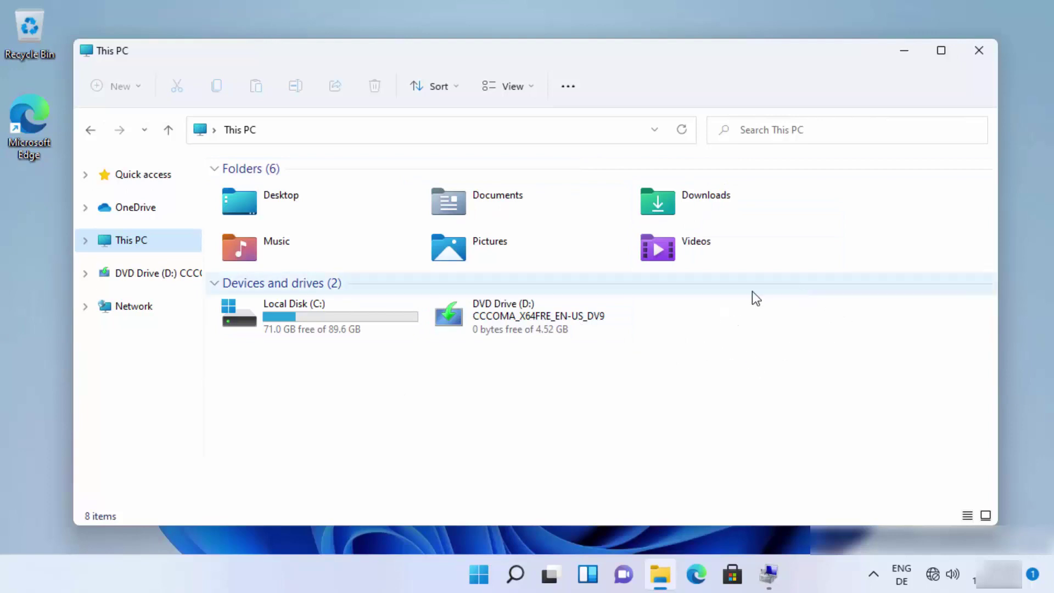
pyautogui.click(739, 346)
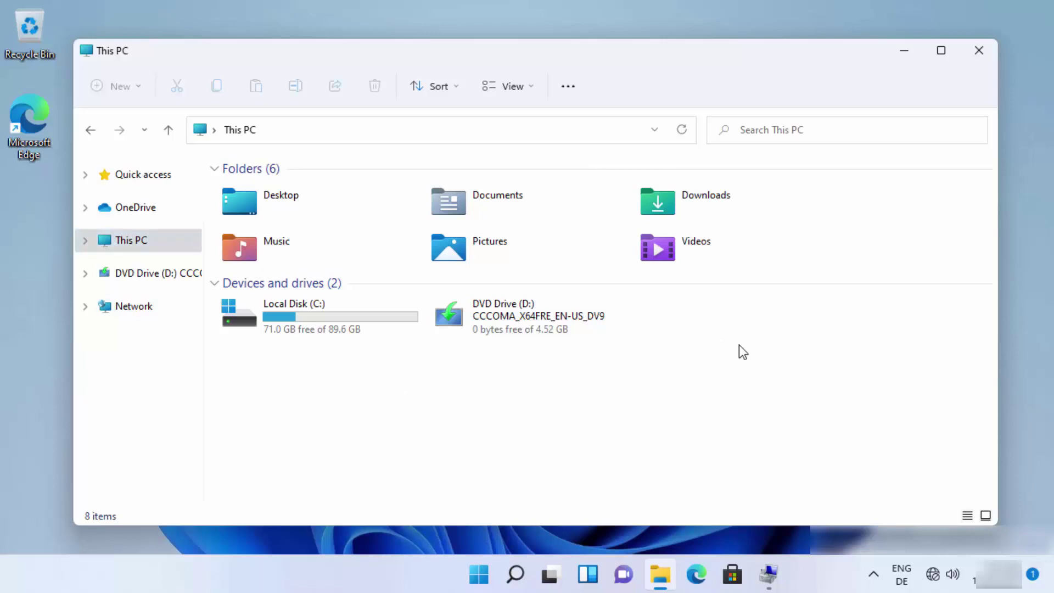